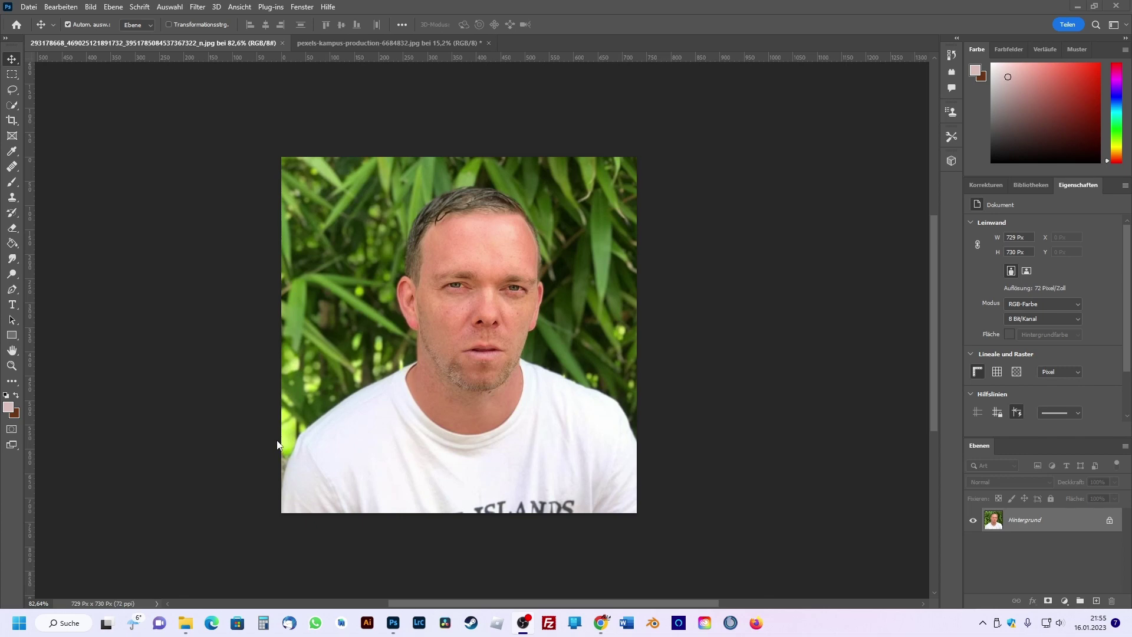
Compare the blond man's portrait with the bearded man photo pexels-kampus-production-6684832.jpg.
scroll(559, 340, "left", 2)
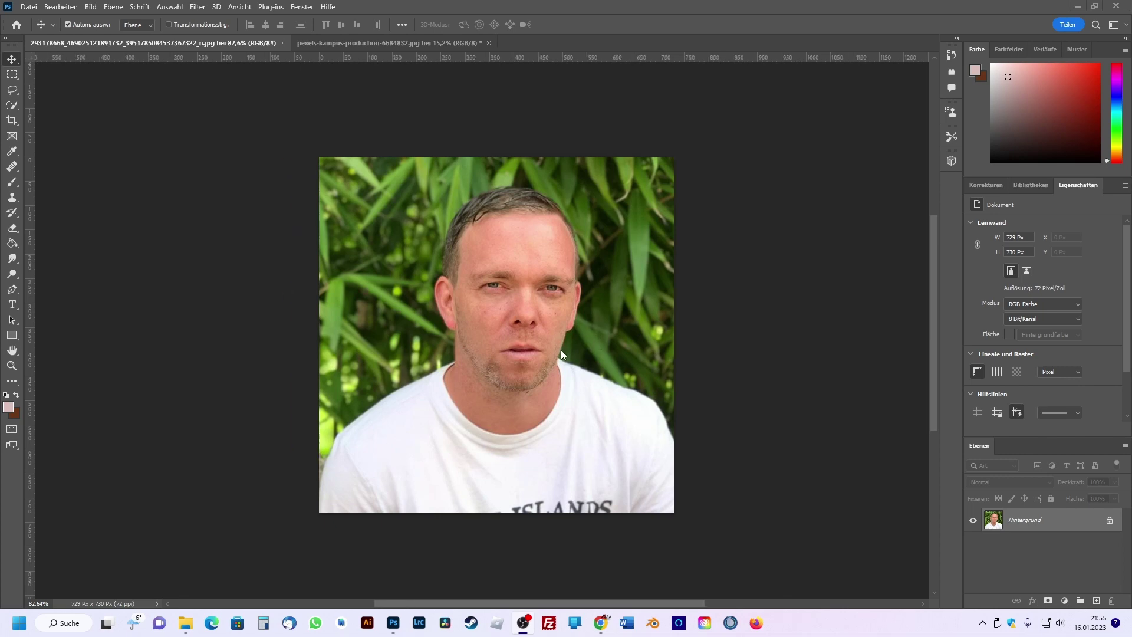
left_click(362, 44)
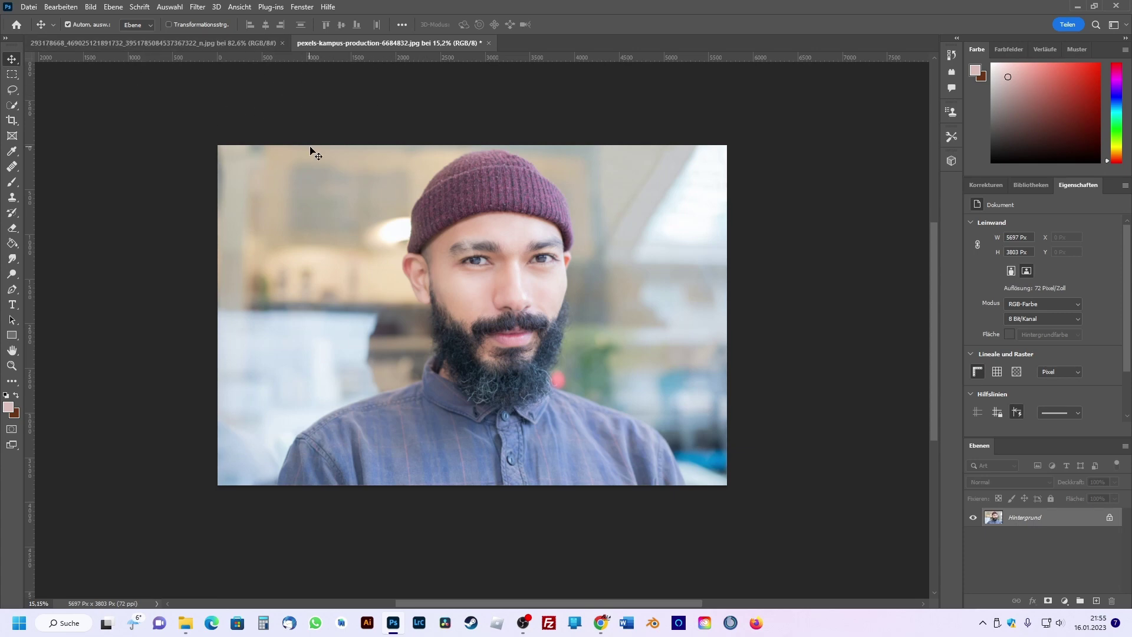
left_click(243, 45)
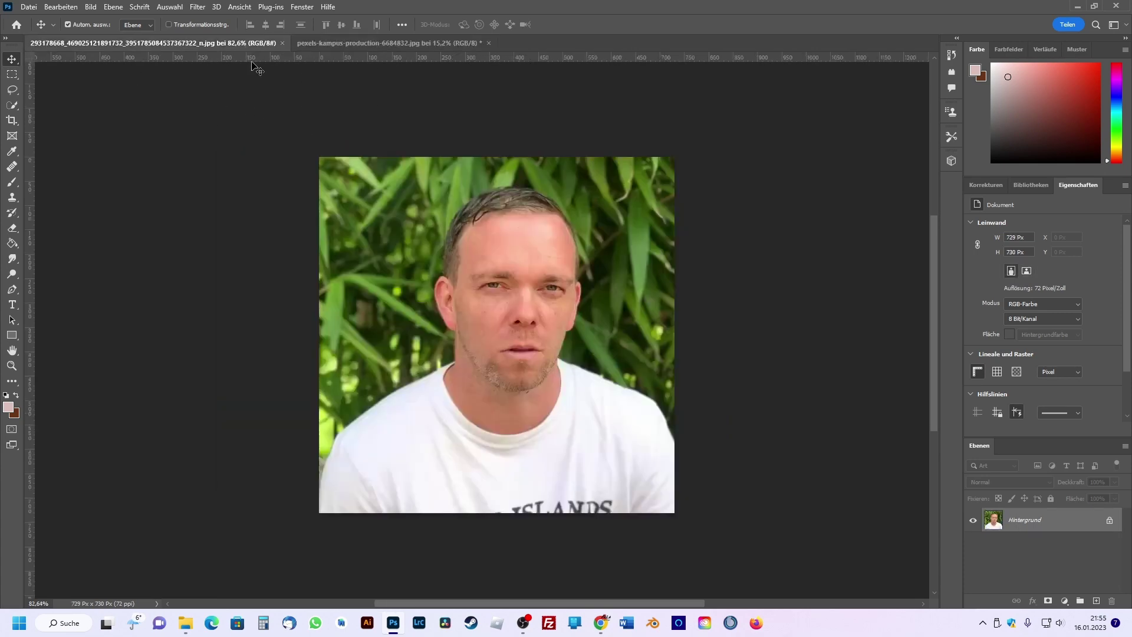
left_click(384, 44)
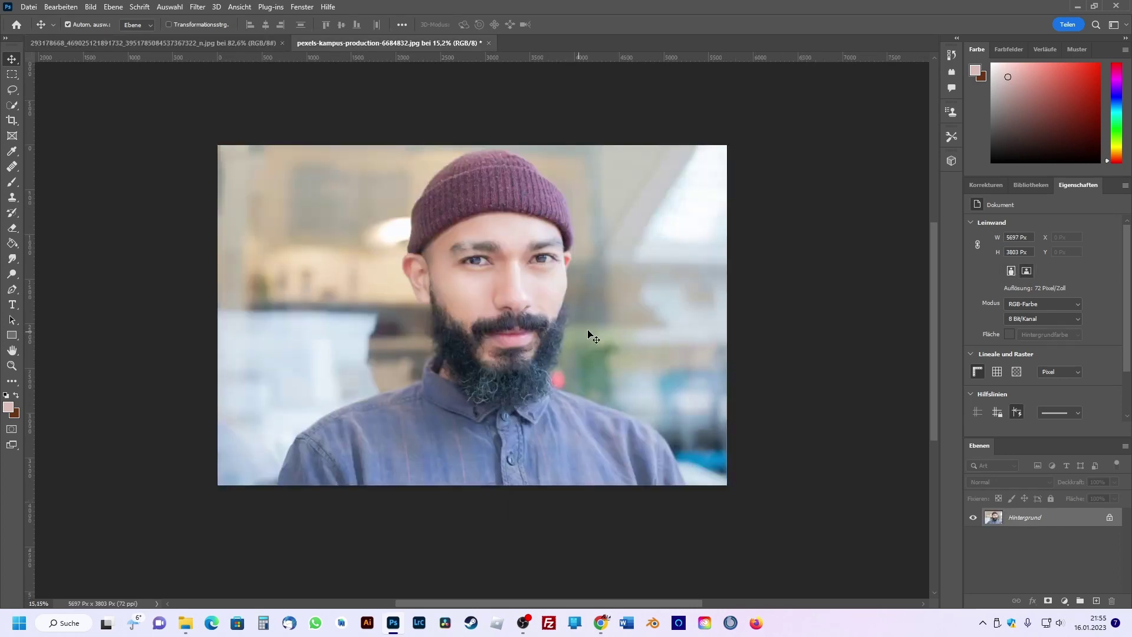
Lasso-select the blond man's face from forehead to chin at 100% zoom.
left_click(175, 42)
scroll(522, 277, "up", 1)
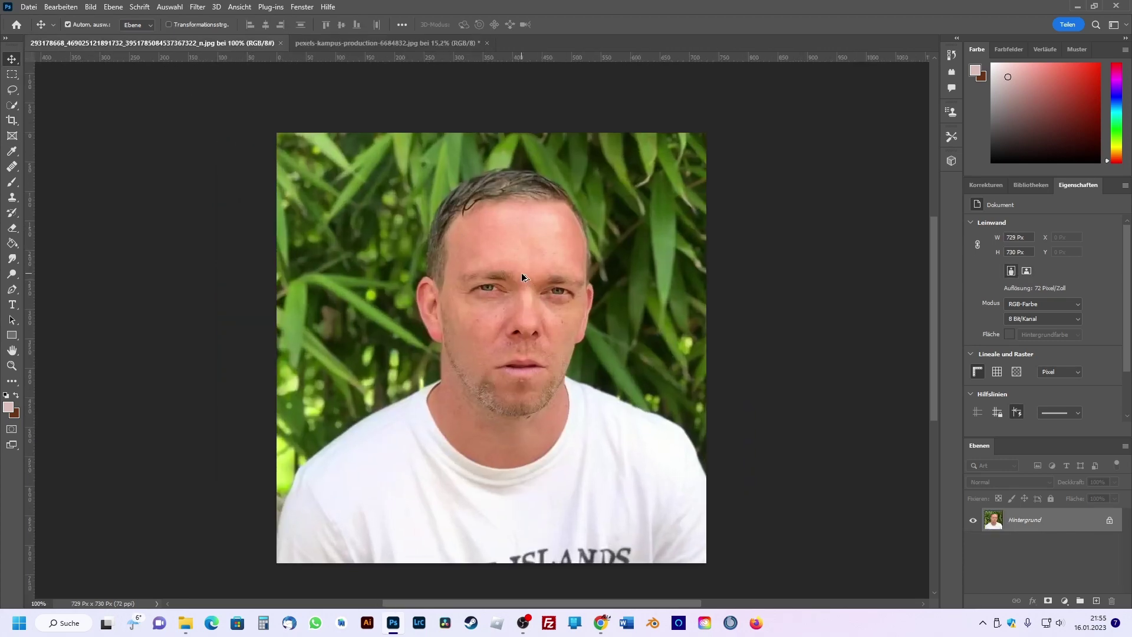
left_click(13, 90)
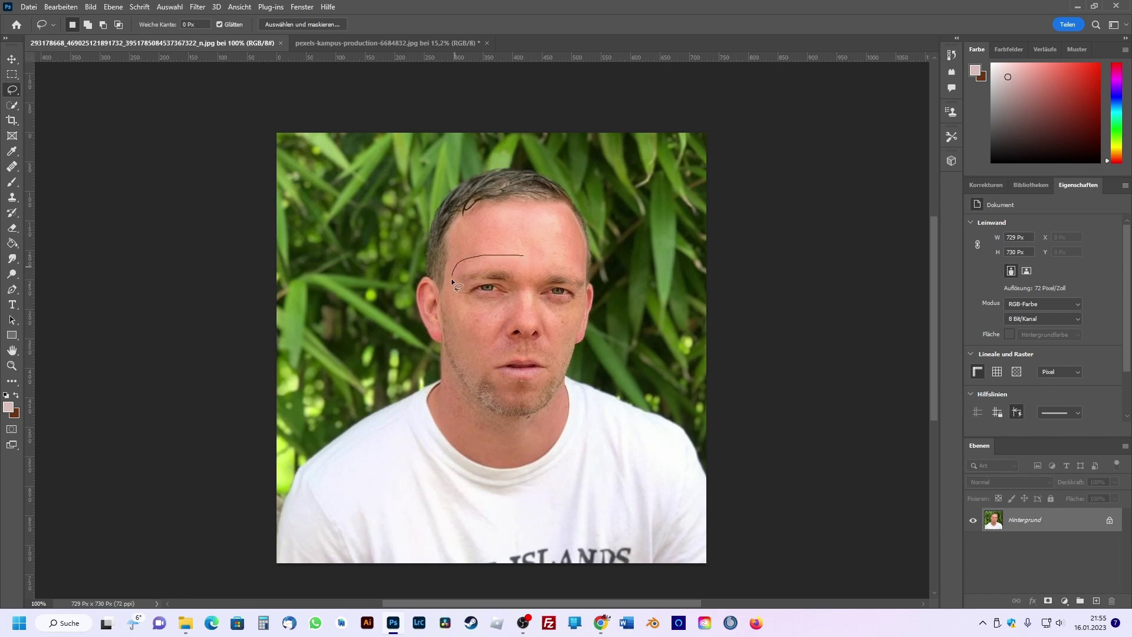
mouse_move(452, 282)
left_mouse_down()
mouse_move(462, 340)
mouse_move(486, 376)
left_mouse_up()
left_click_drag(522, 253, 521, 254)
left_click(326, 42)
Paste the blond face as Ebene 1 and enlarge it over the bearded man's face.
key("ctrl+v")
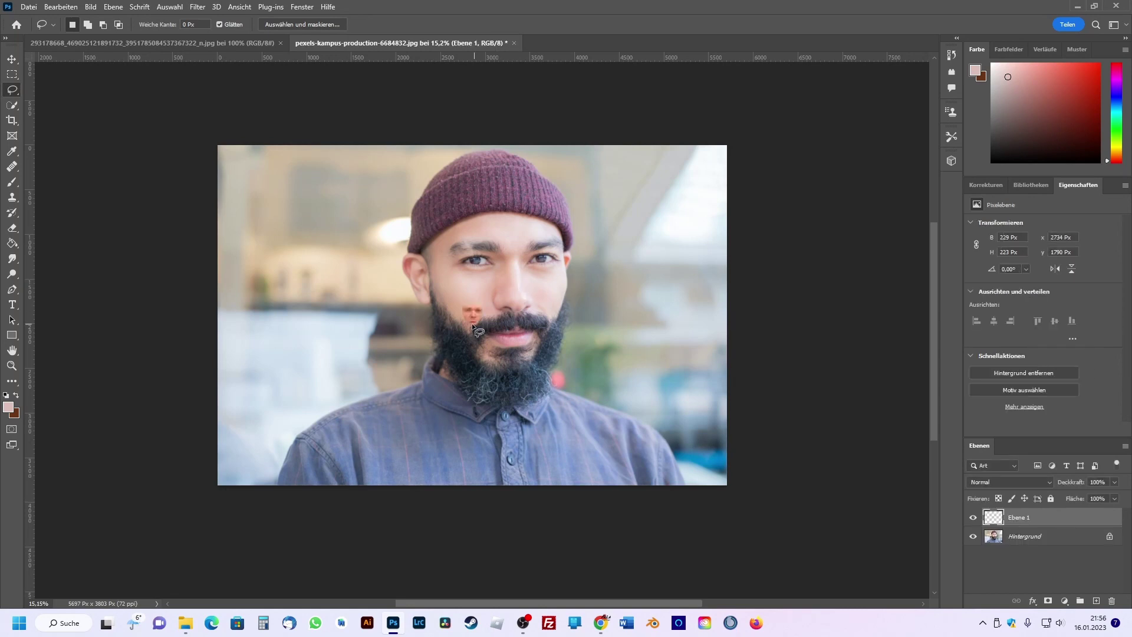
left_click(12, 59)
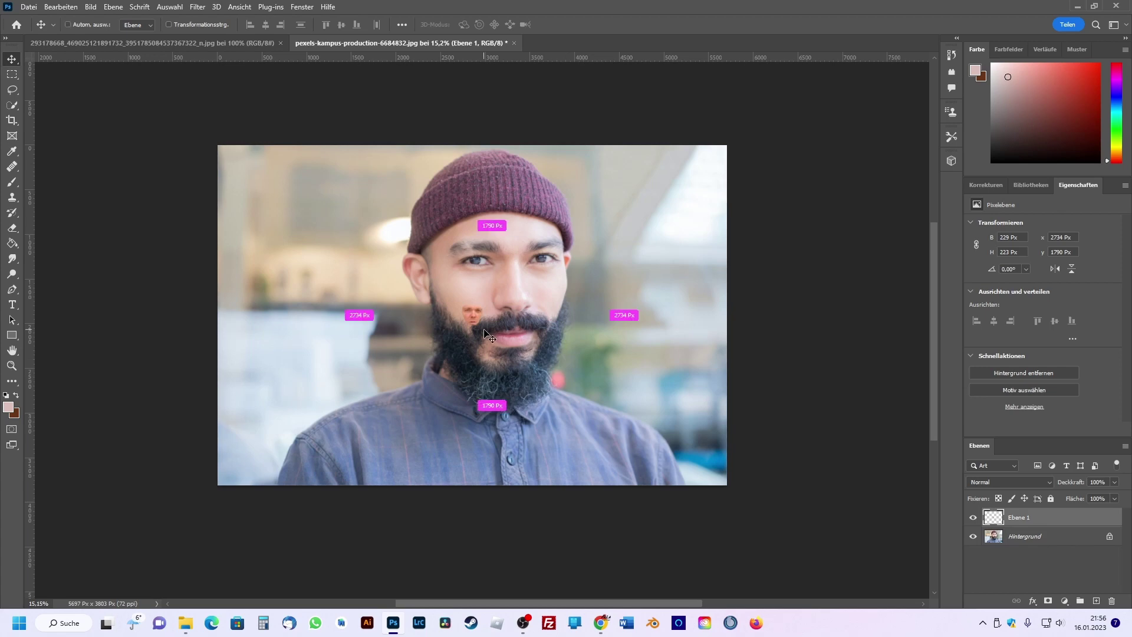
key("ctrl+t")
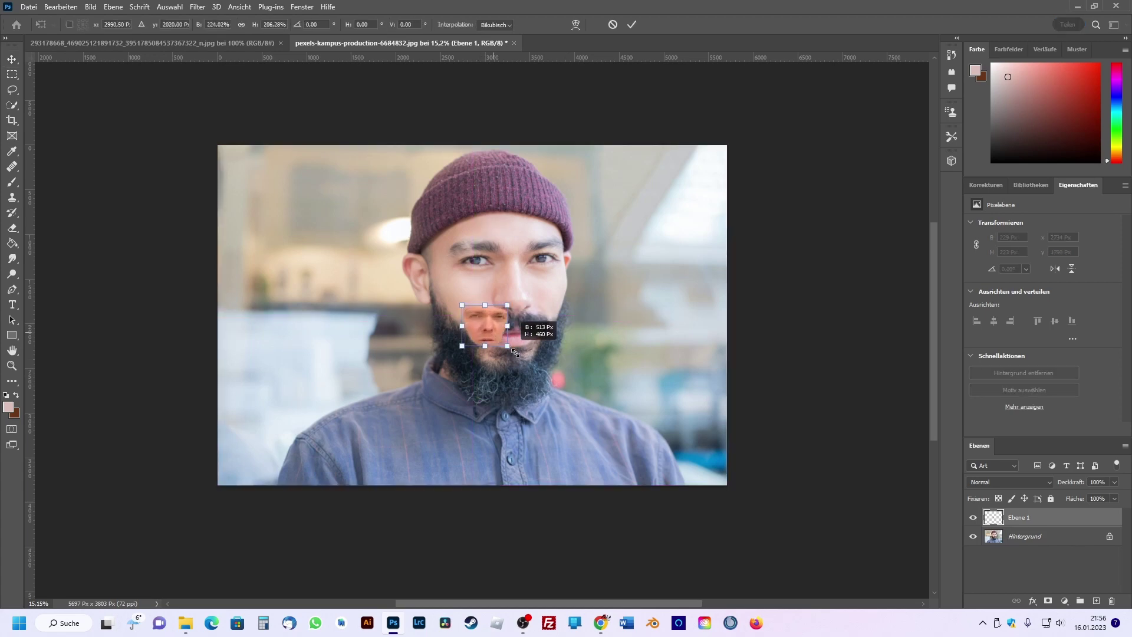
left_click_drag(483, 324, 607, 445)
left_click_drag(553, 373, 534, 291)
key("Return")
key("ctrl+t")
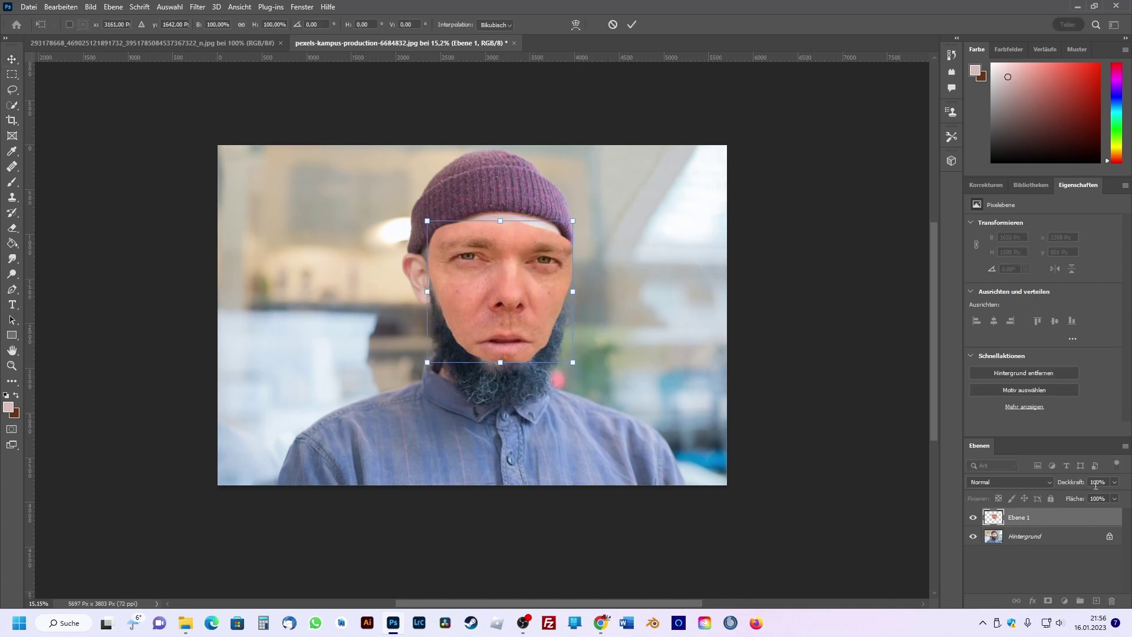
Lower Ebene 1 to 54% opacity and move the face onto the bearded man's features.
left_click(1114, 482)
left_click_drag(1115, 500, 1090, 496)
scroll(517, 260, "up", 2)
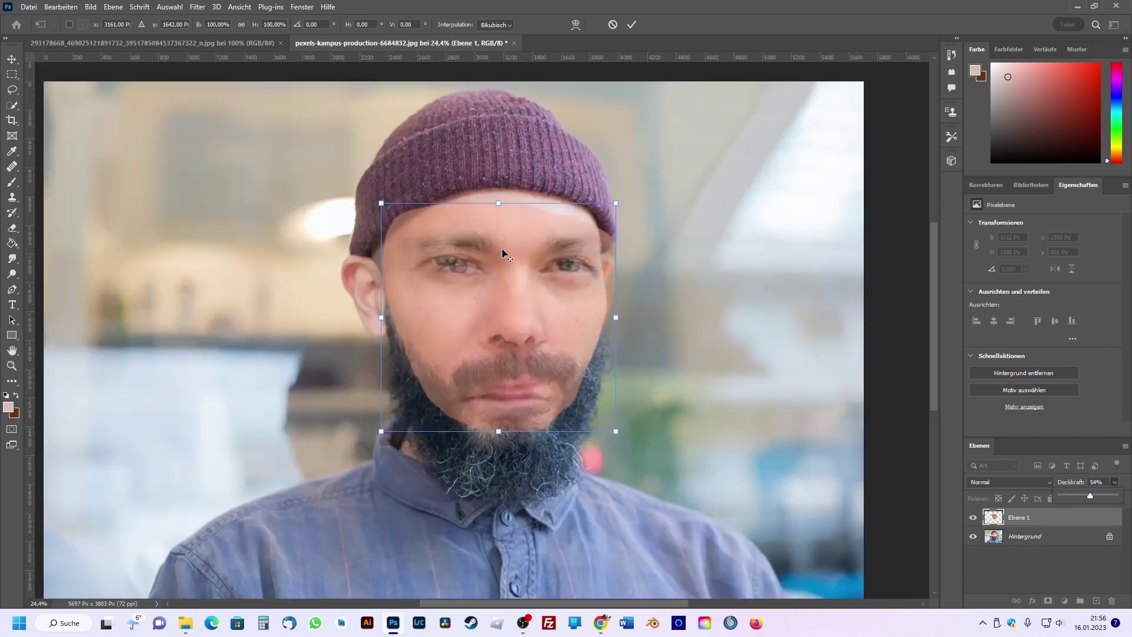
scroll(501, 249, "up", 2)
scroll(504, 250, "up", 2)
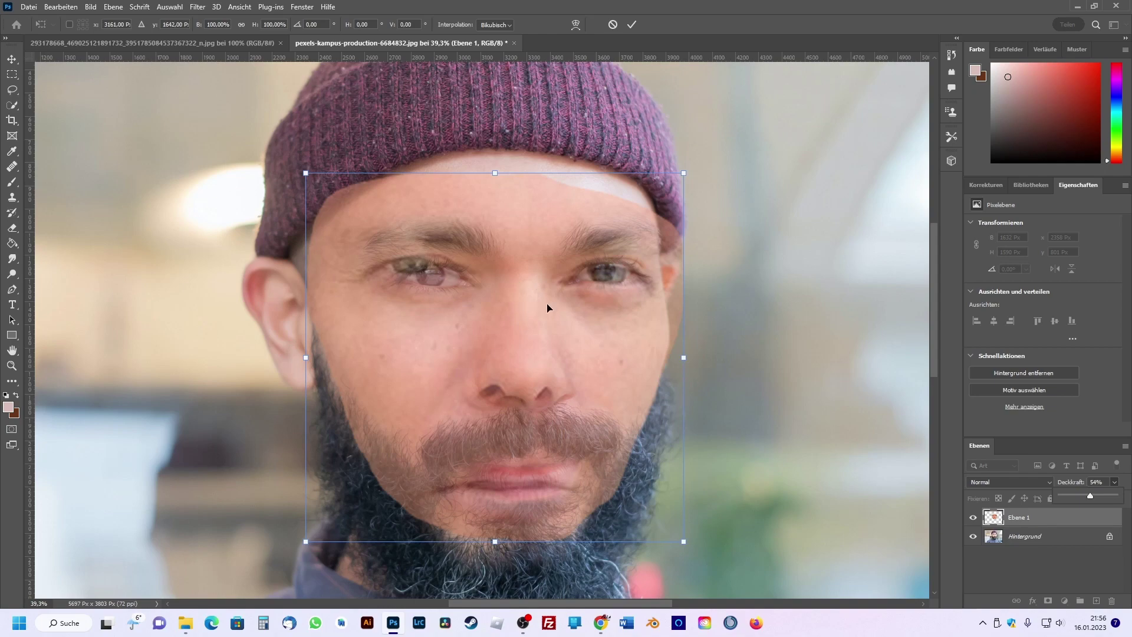
mouse_move(548, 307)
left_mouse_down()
mouse_move(568, 317)
mouse_move(559, 309)
left_mouse_up()
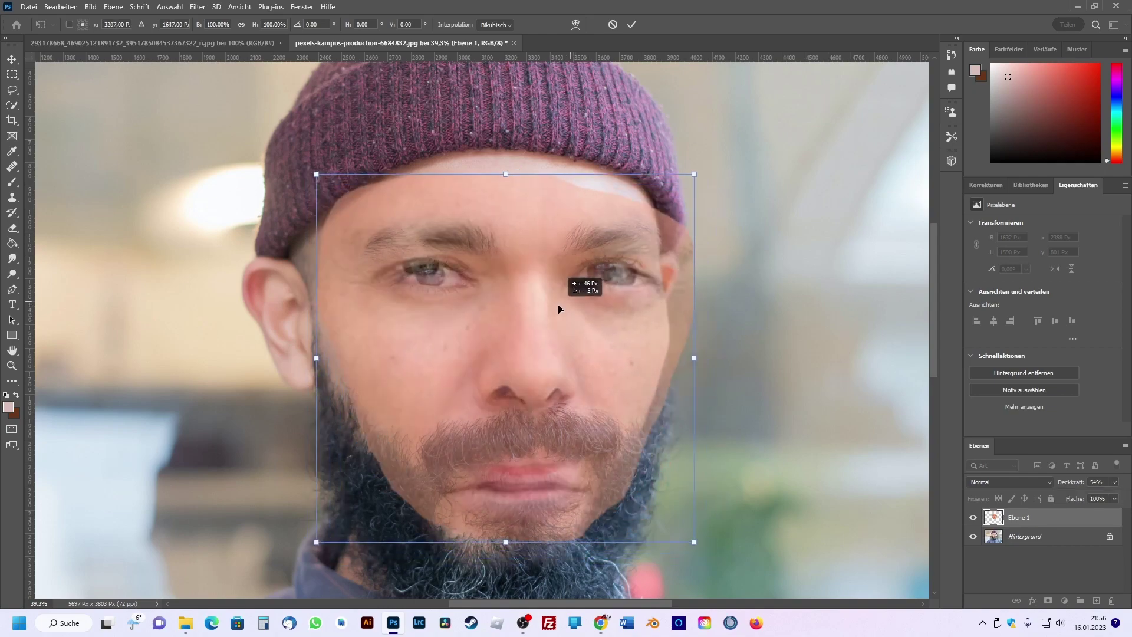
Scale the face to about 91.29% and rotate it −4.54° to match his eyes.
left_click_drag(694, 176, 669, 200)
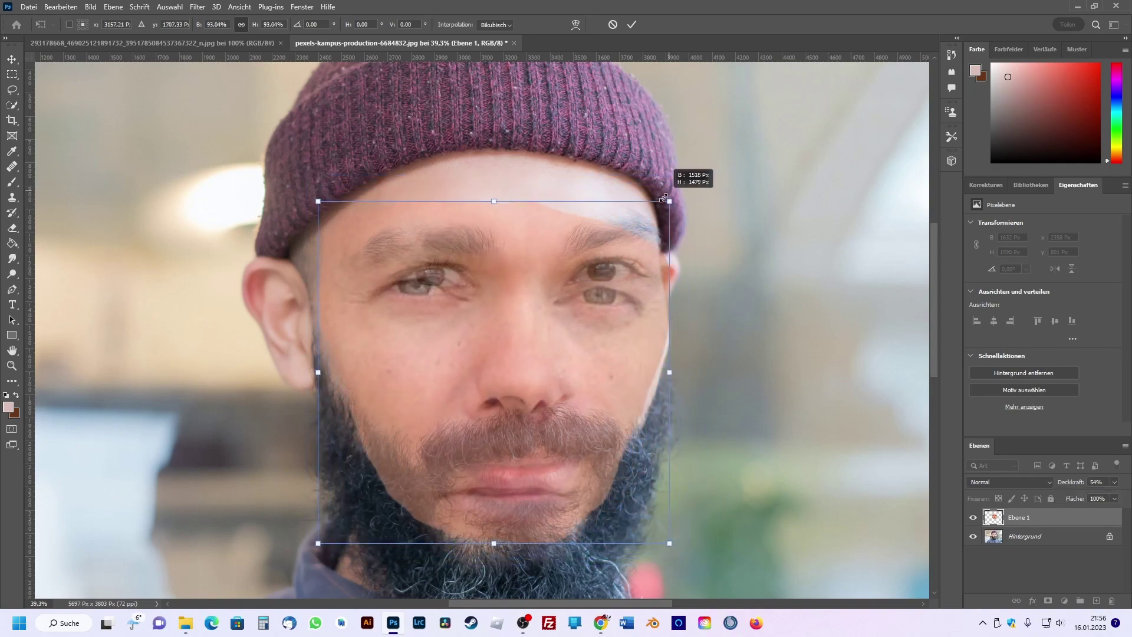
left_click_drag(625, 293, 640, 278)
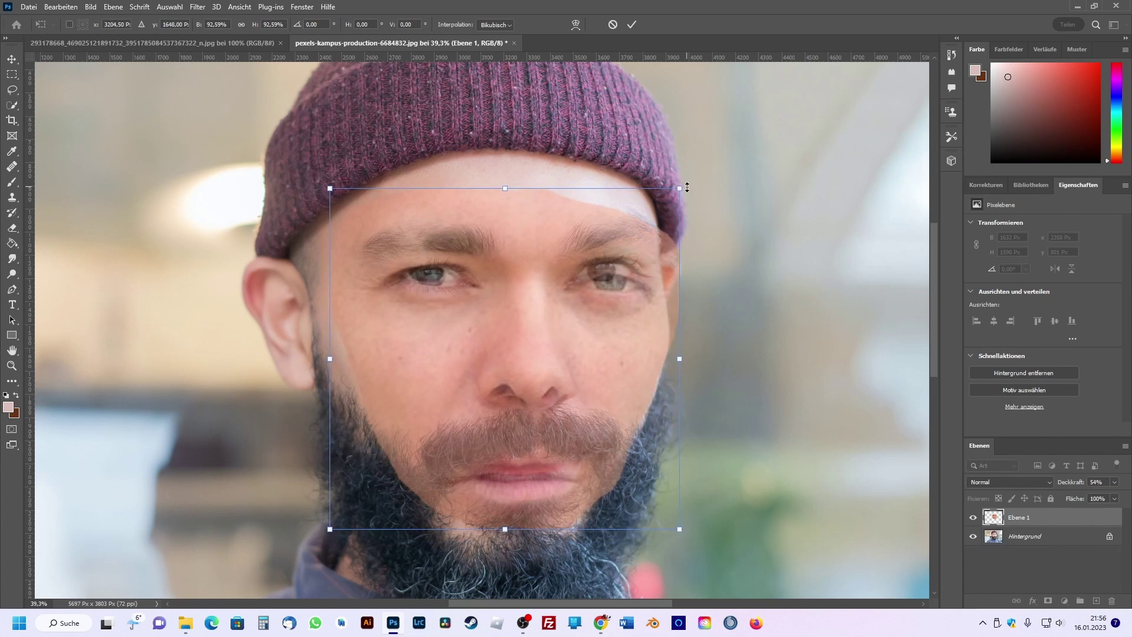
left_click_drag(686, 185, 674, 171)
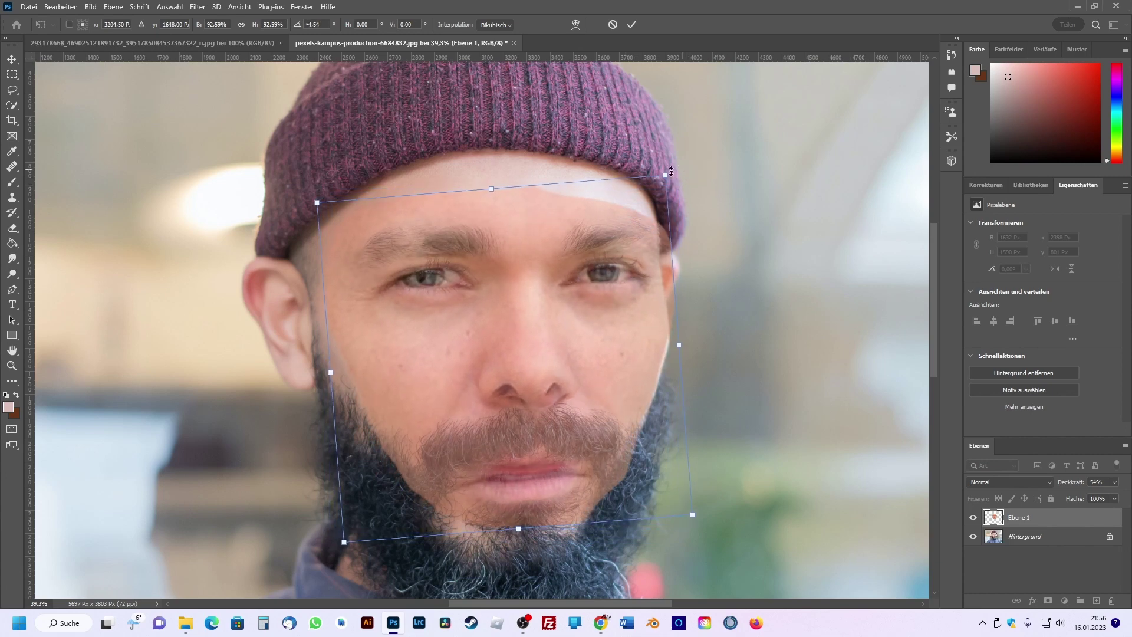
left_click_drag(613, 285, 617, 277)
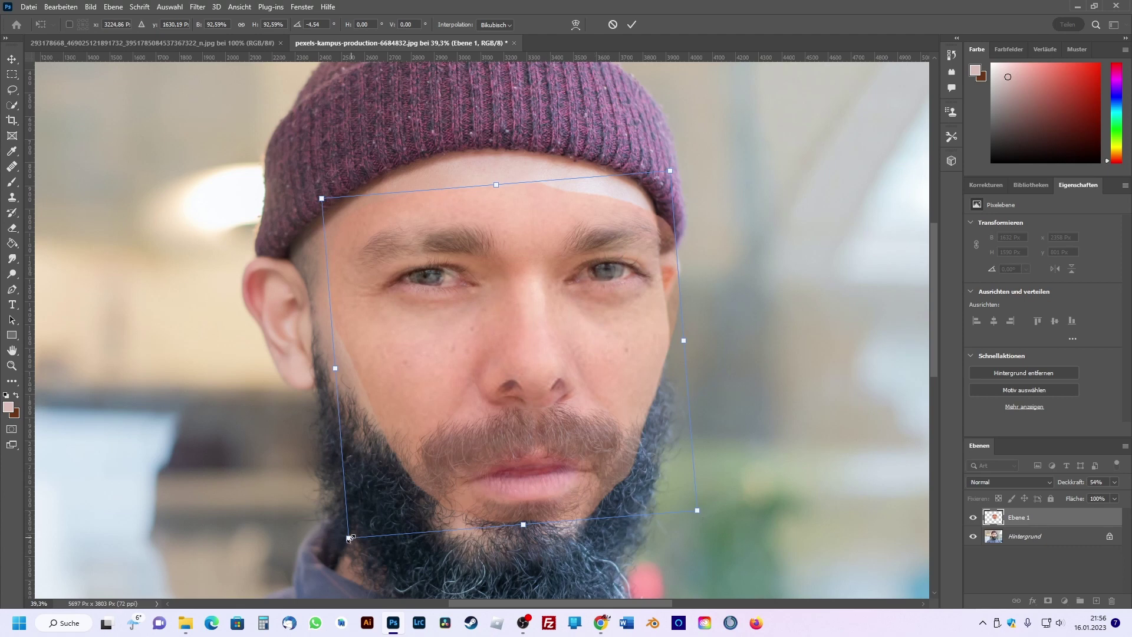
left_click_drag(349, 538, 353, 531)
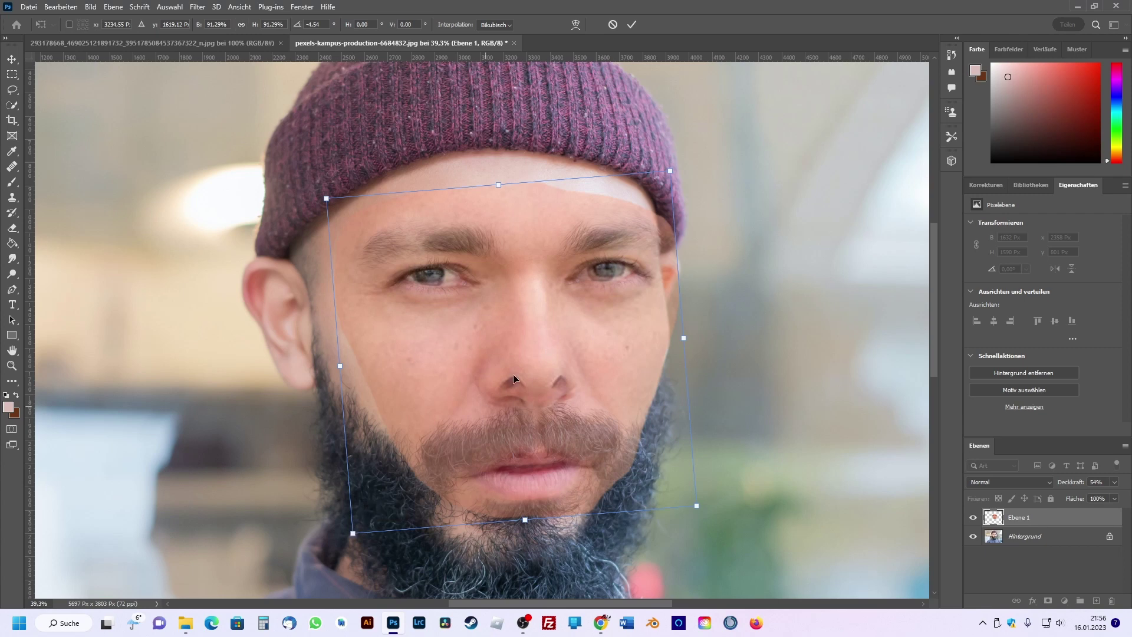
left_click_drag(519, 365, 517, 369)
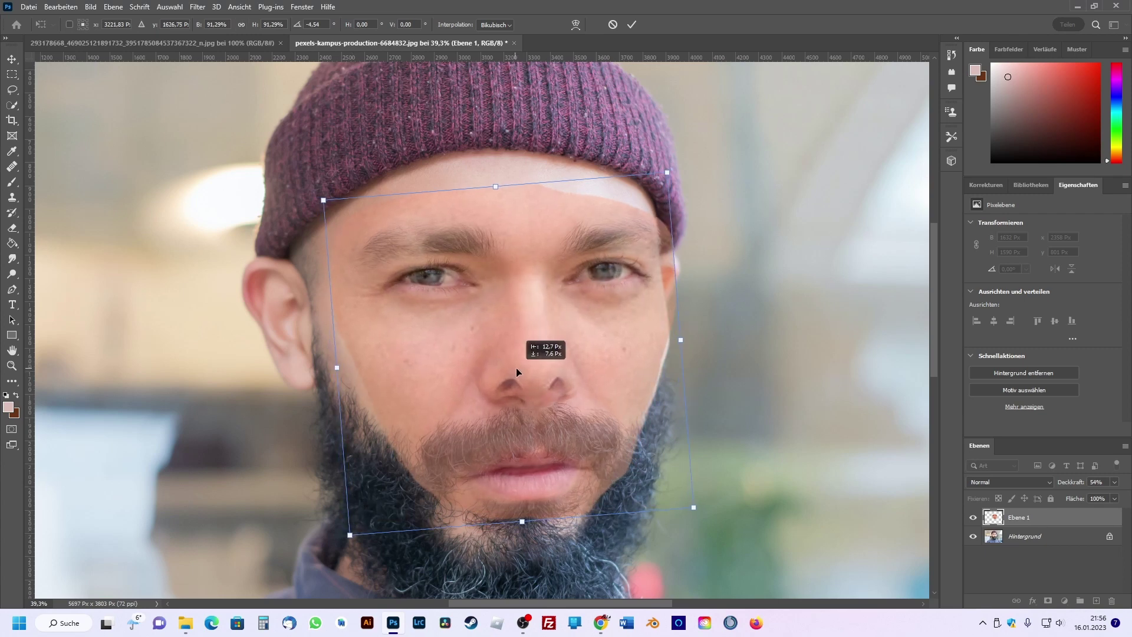
Restore Ebene 1 to 100% opacity and apply the transform.
left_click(1114, 482)
left_click_drag(1099, 494, 1123, 495)
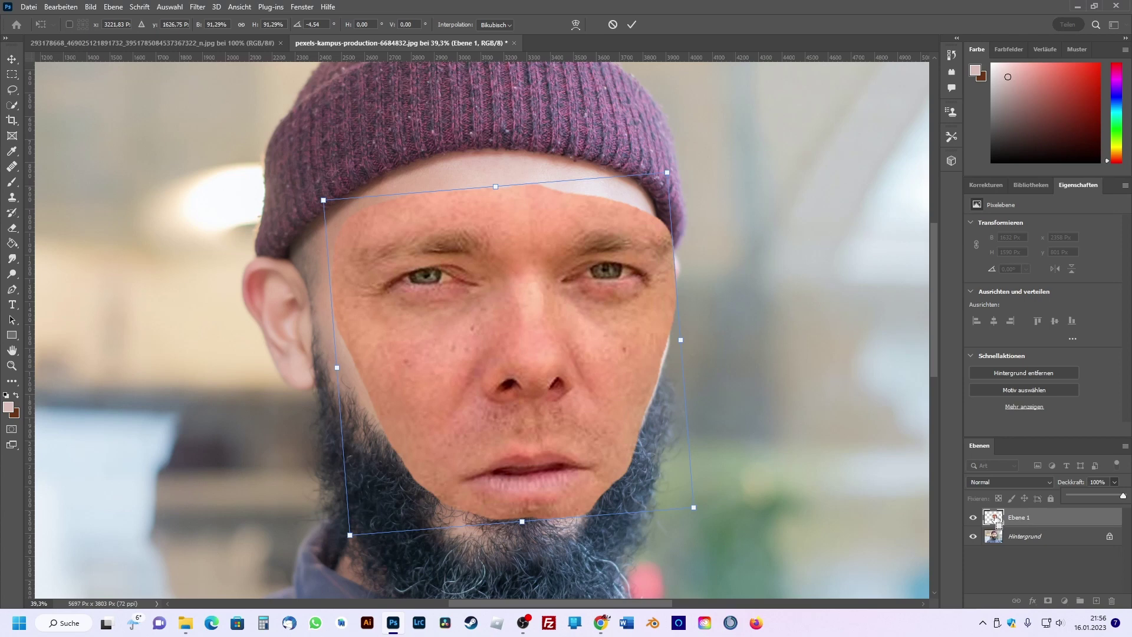
key("Return")
Load the pasted face's outline as a selection, hide Ebene 1, and convert the background to Ebene 0.
left_click(994, 519, "ctrl")
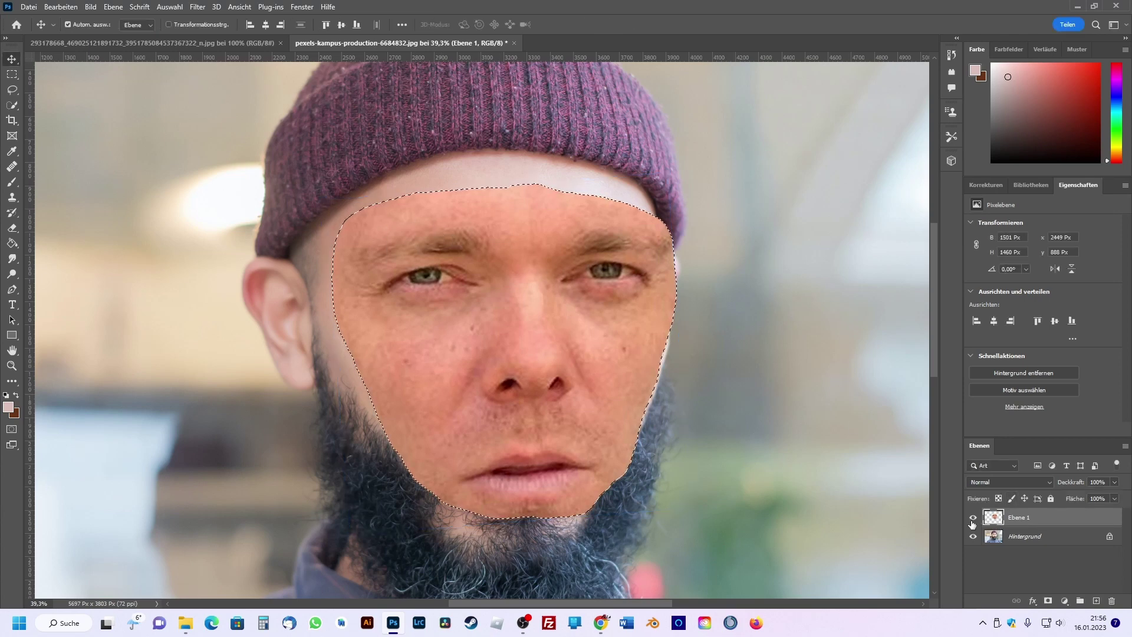
left_click(974, 518)
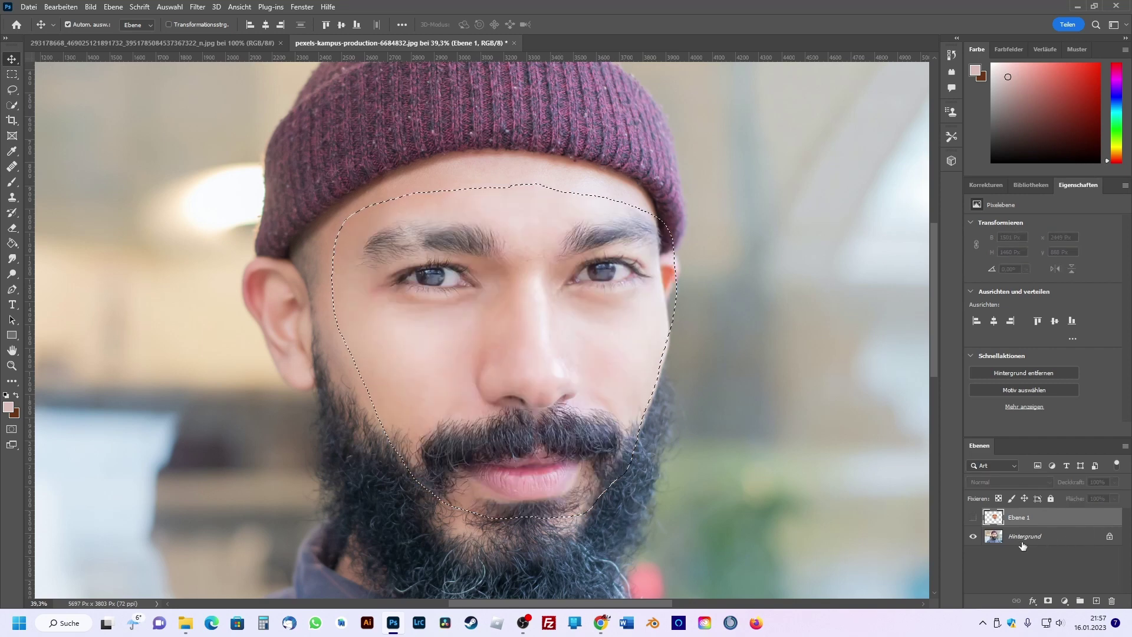
double_click(1066, 540)
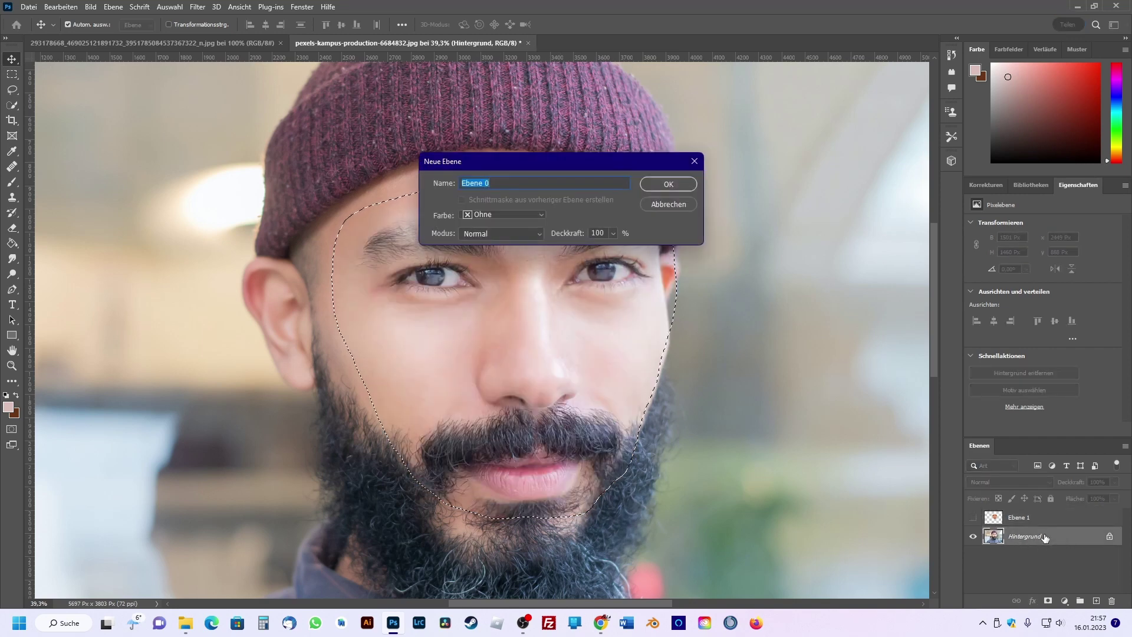
left_click(676, 184)
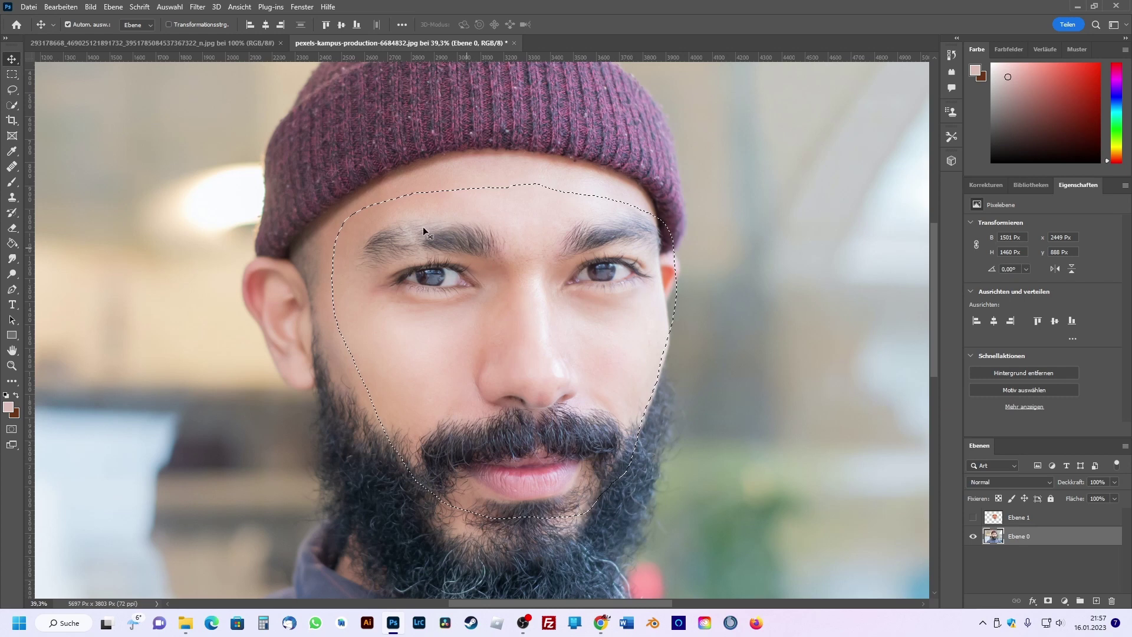
Contract the face selection by 20 pixels three times with Verkleinern.
left_click(170, 7)
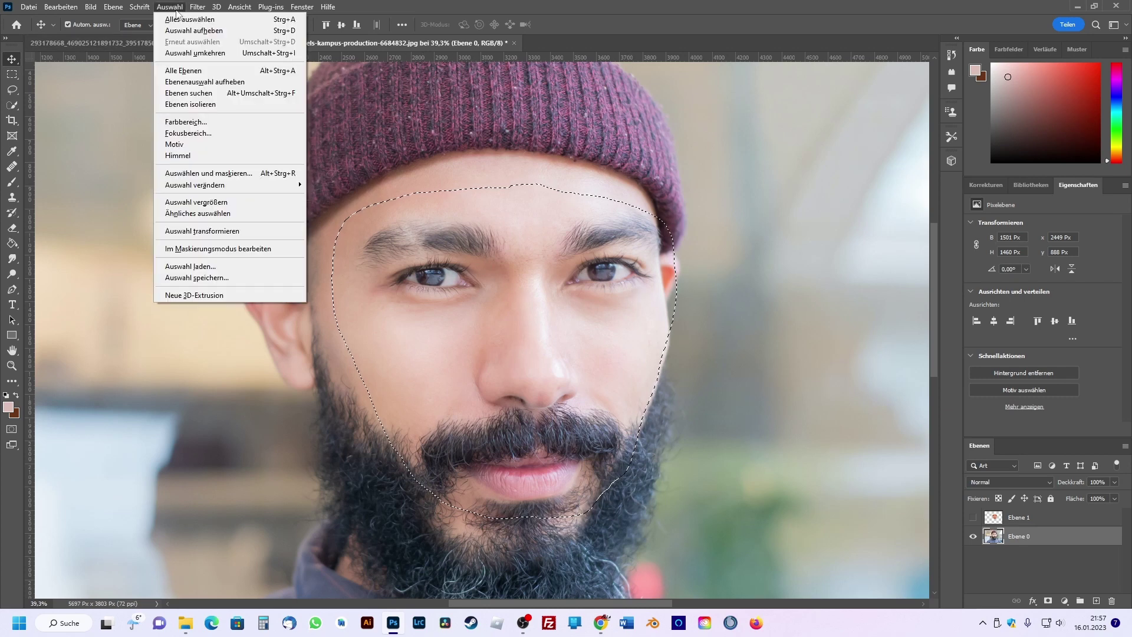
mouse_move(204, 185)
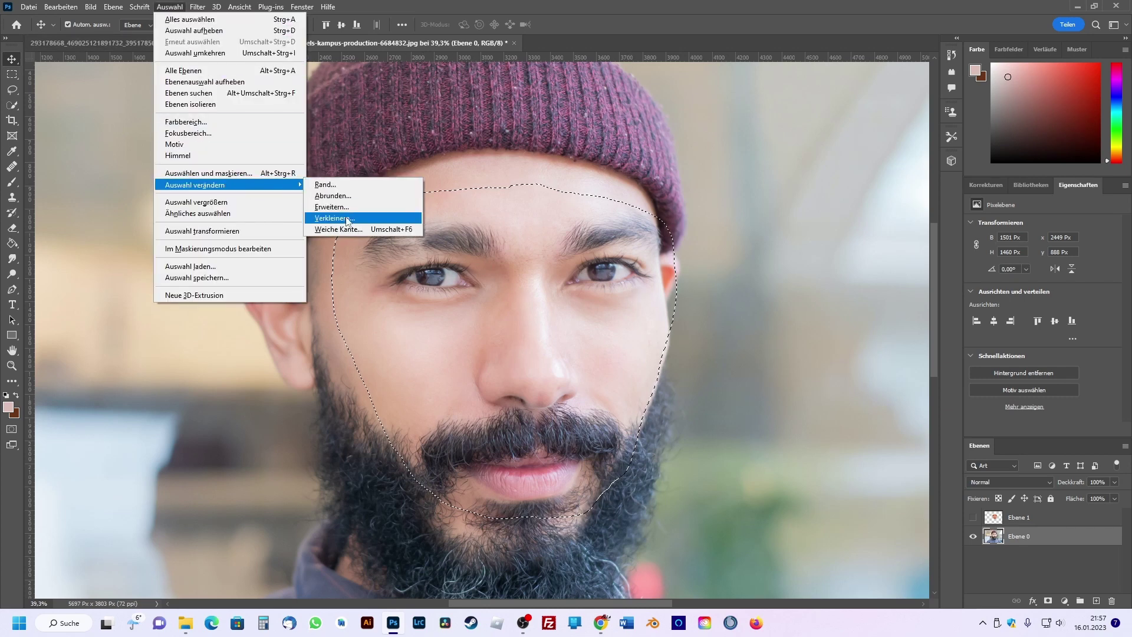
left_click(347, 219)
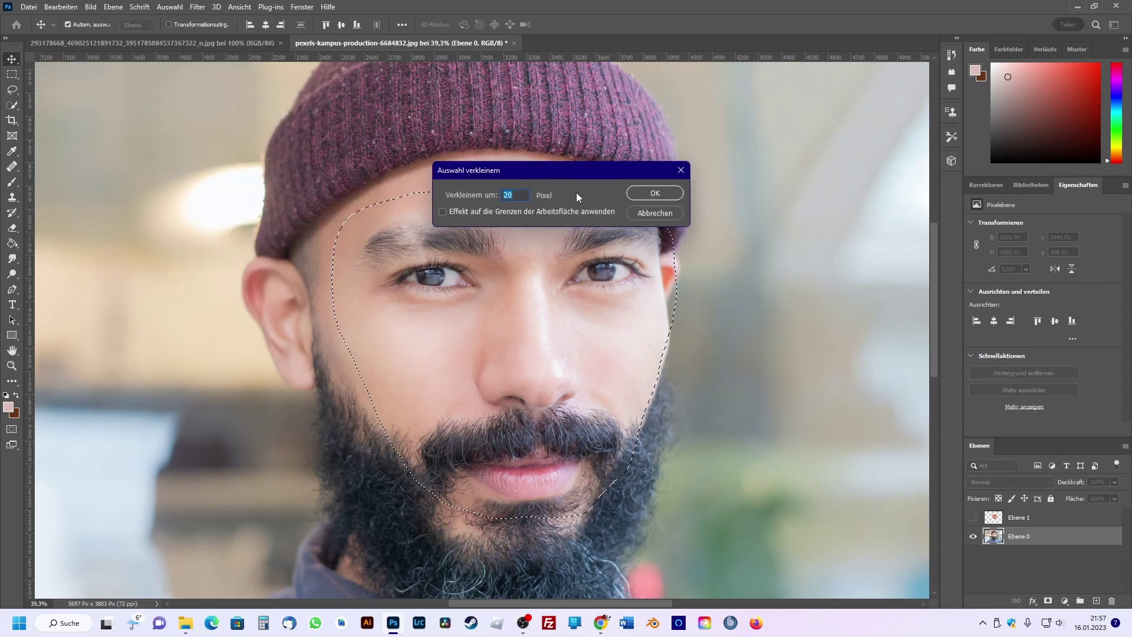
left_click(653, 193)
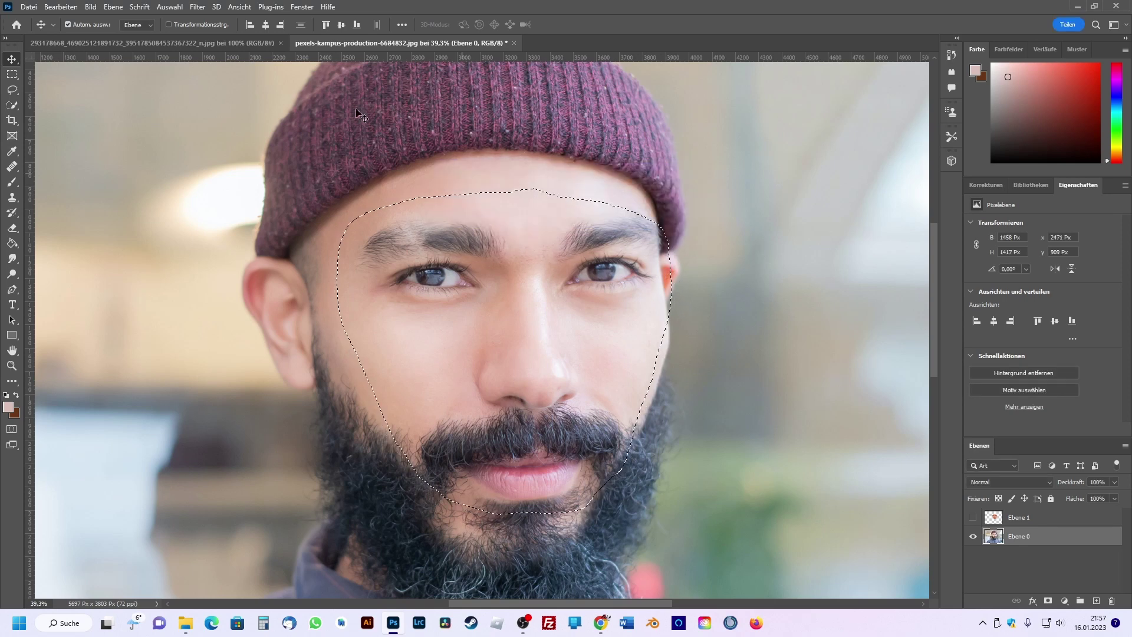
left_click(169, 7)
mouse_move(196, 186)
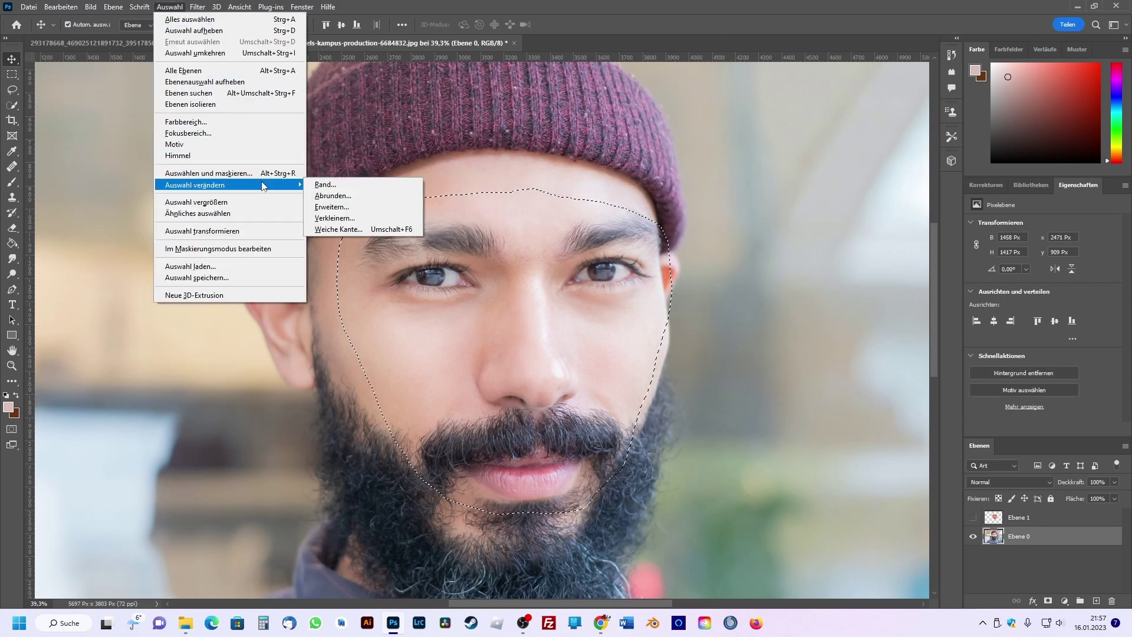
left_click(335, 217)
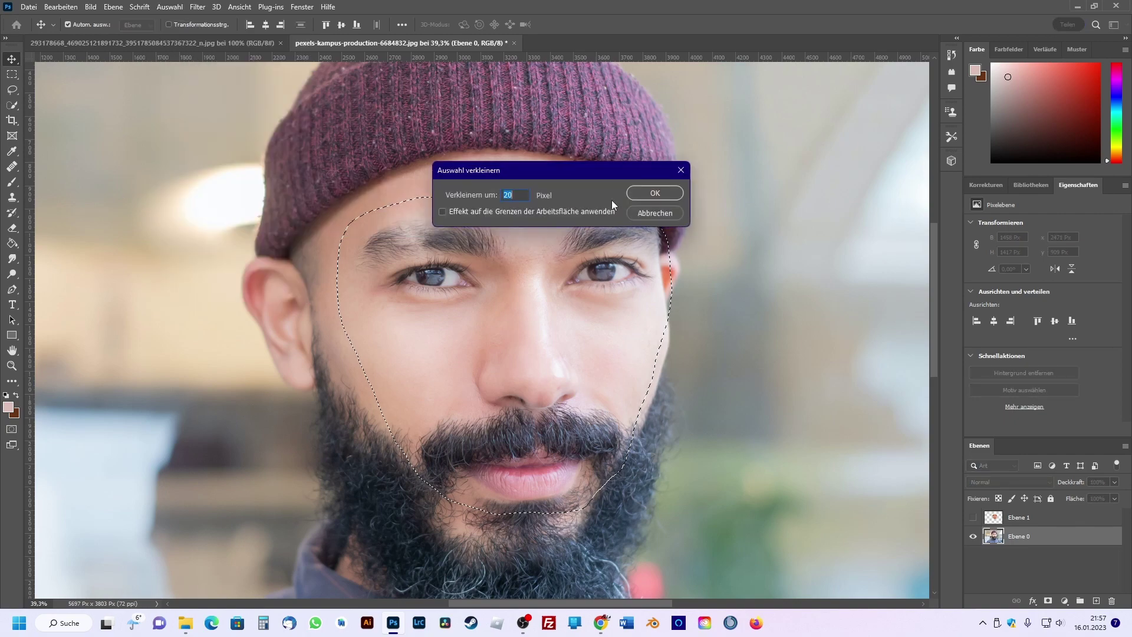
left_click(651, 193)
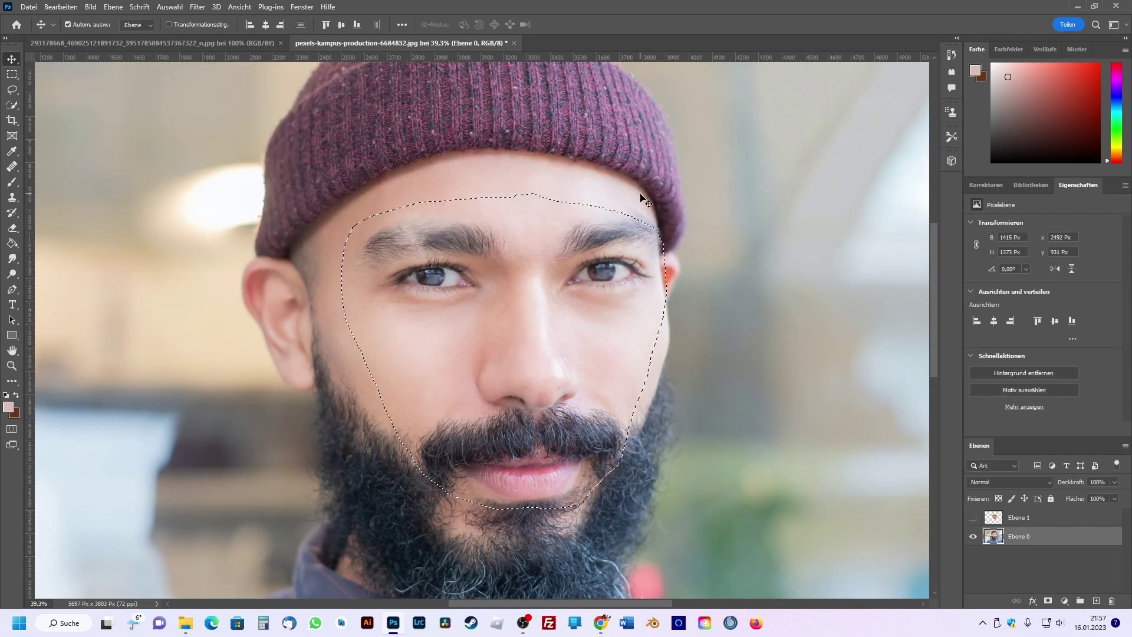
left_click(169, 7)
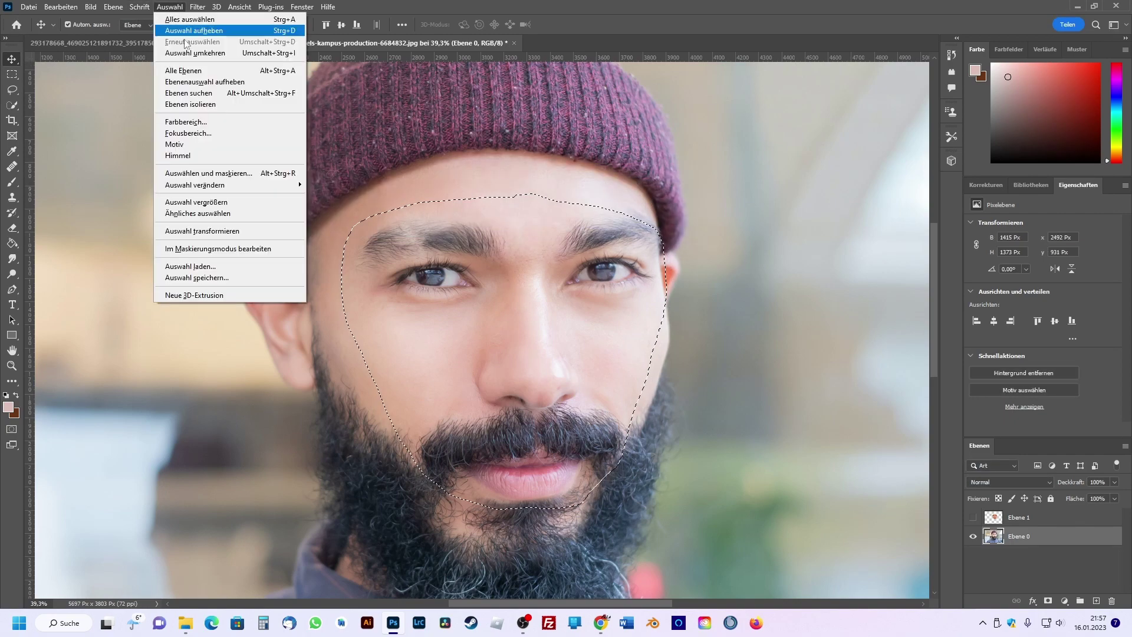
left_click(342, 217)
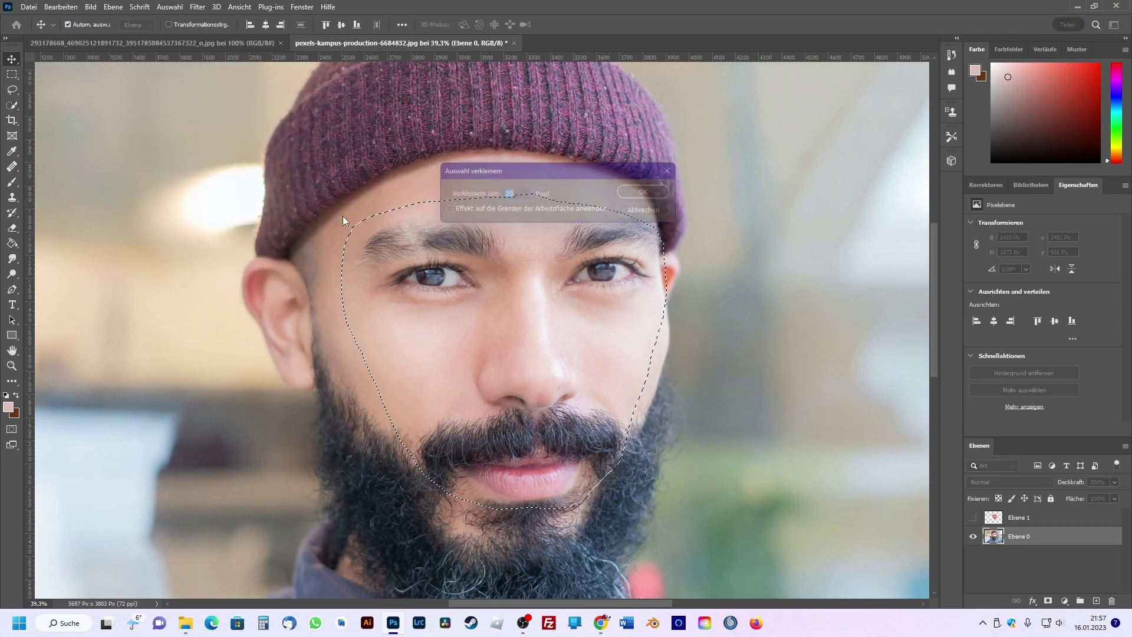
left_click(644, 193)
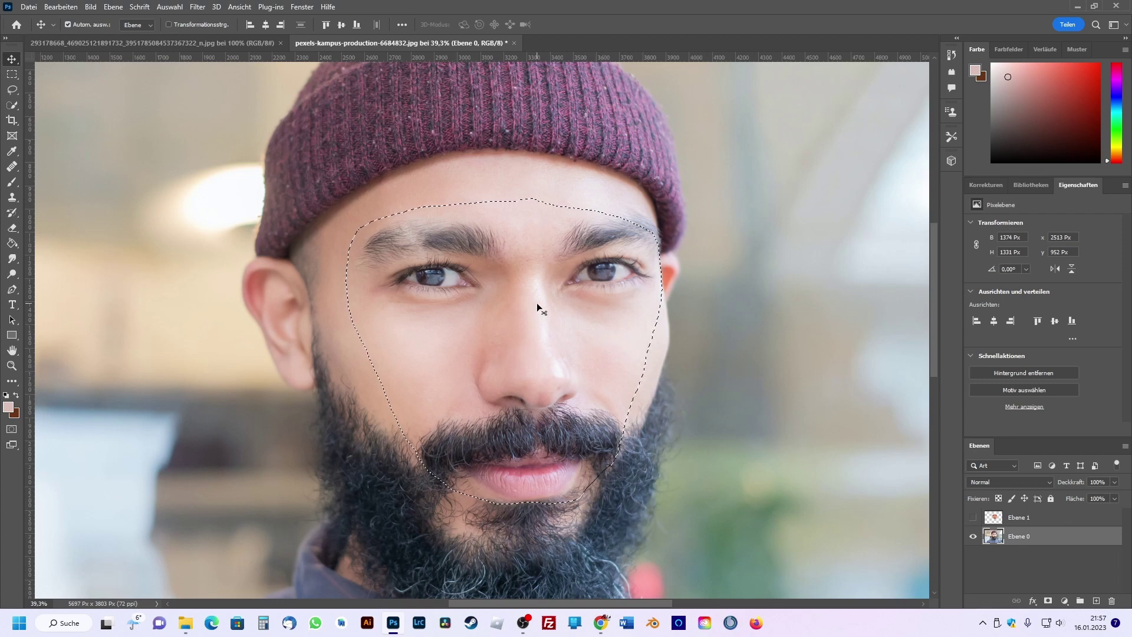
Delete the bearded man's face inside the selection, show Ebene 1, and select both layers.
key("Delete")
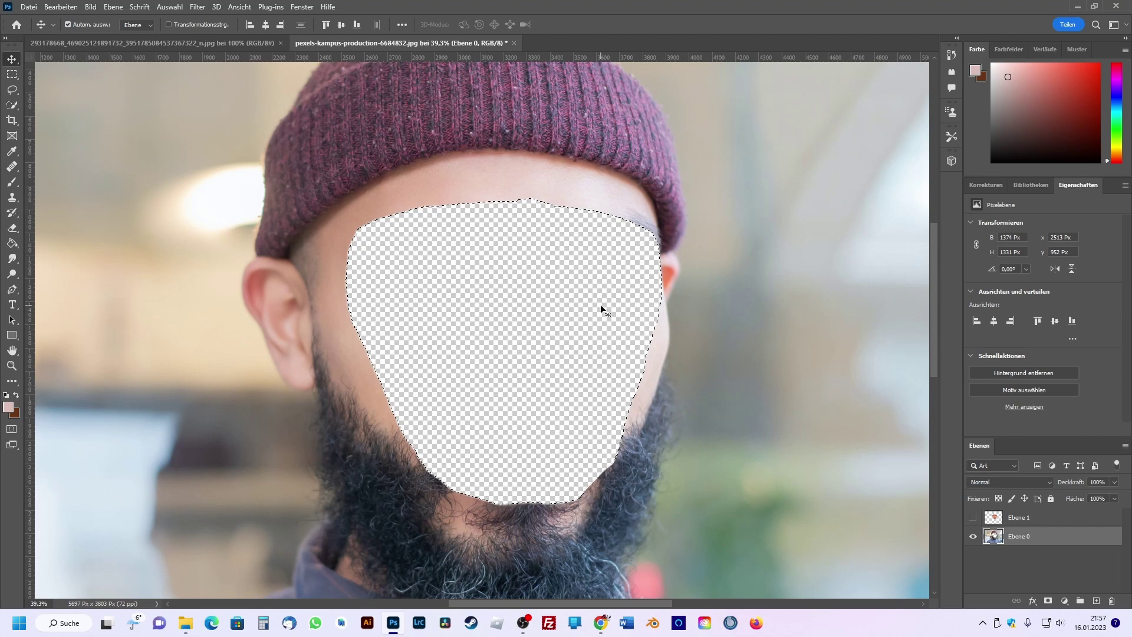
left_click(973, 517)
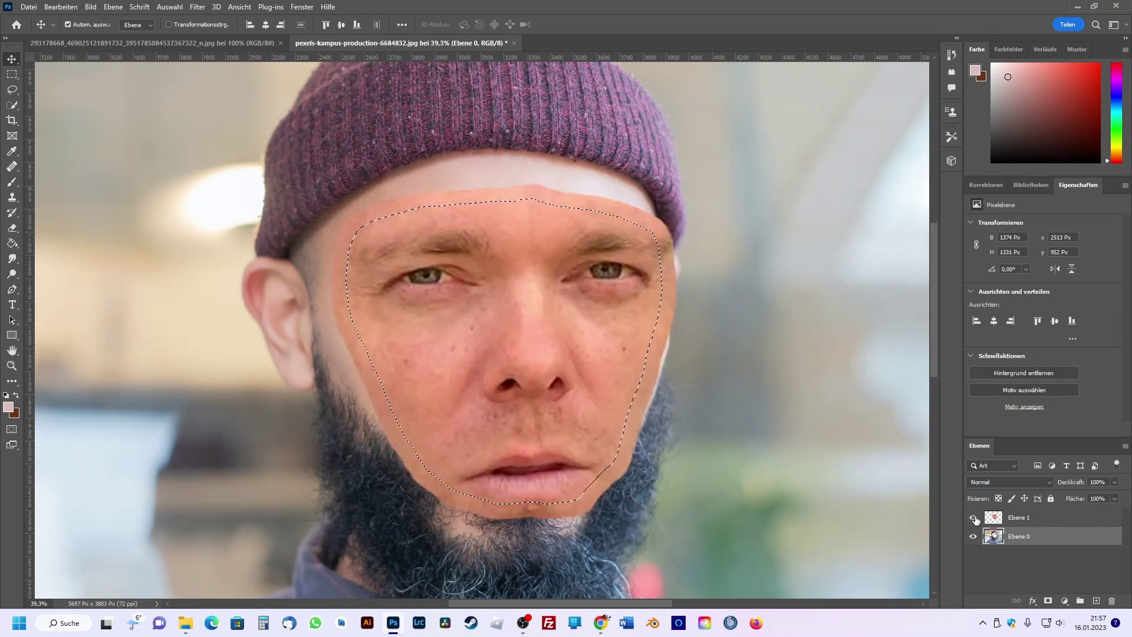
left_click(1040, 523)
left_click(1040, 538, "shift")
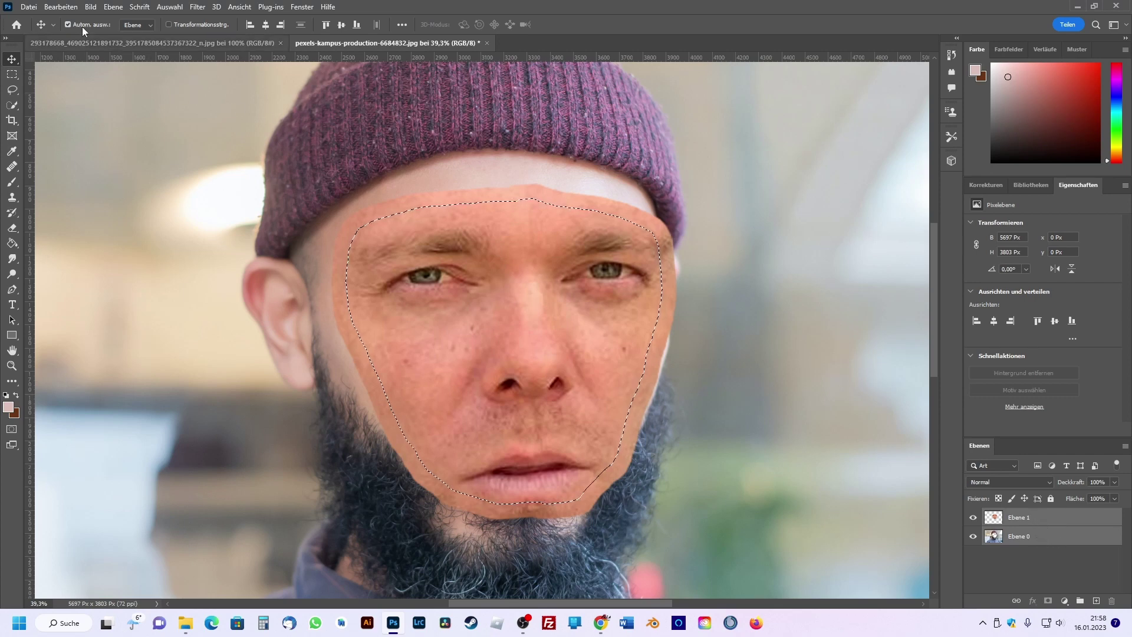
Run Ebenen automatisch überblenden with Bilder stapeln and Nahtlose Töne und Farben on both layers.
left_click(59, 7)
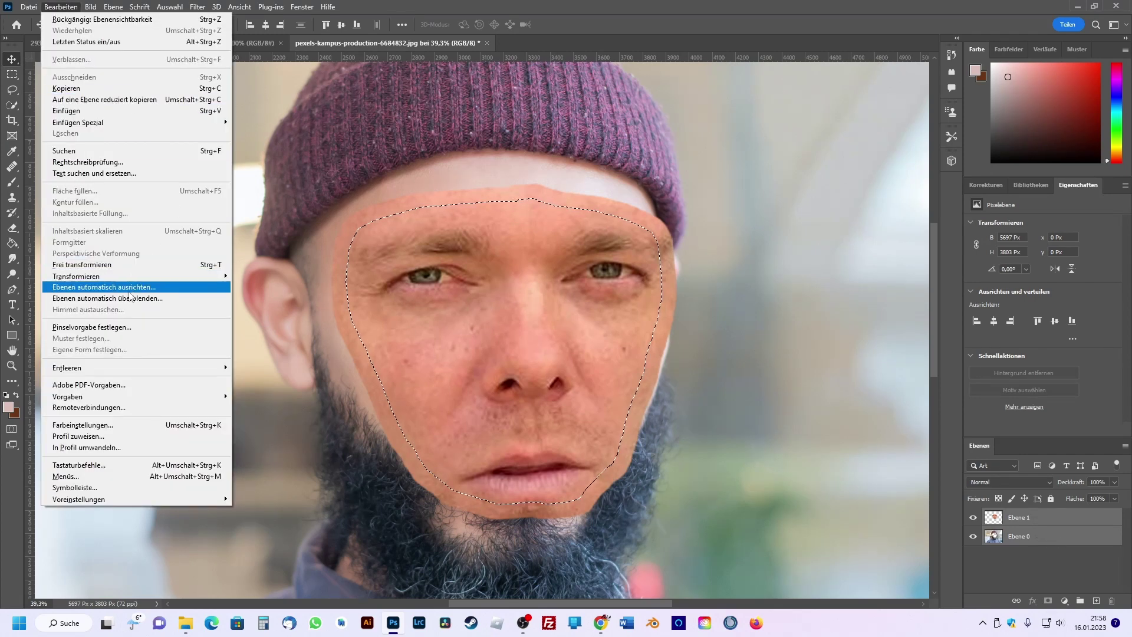
left_click(134, 299)
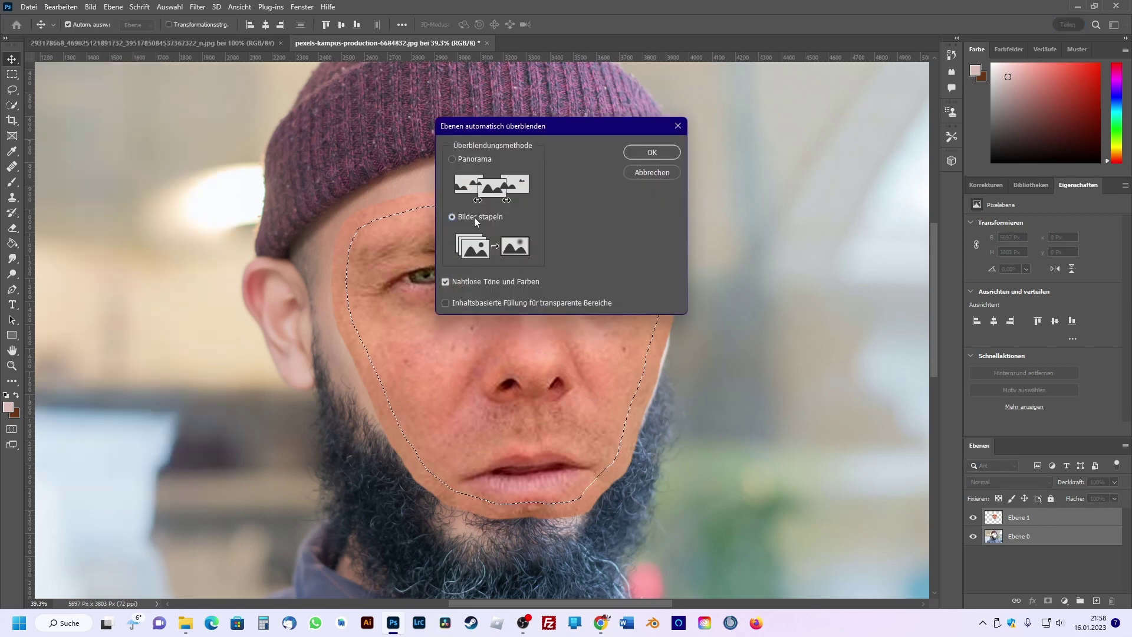
left_click_drag(555, 127, 762, 189)
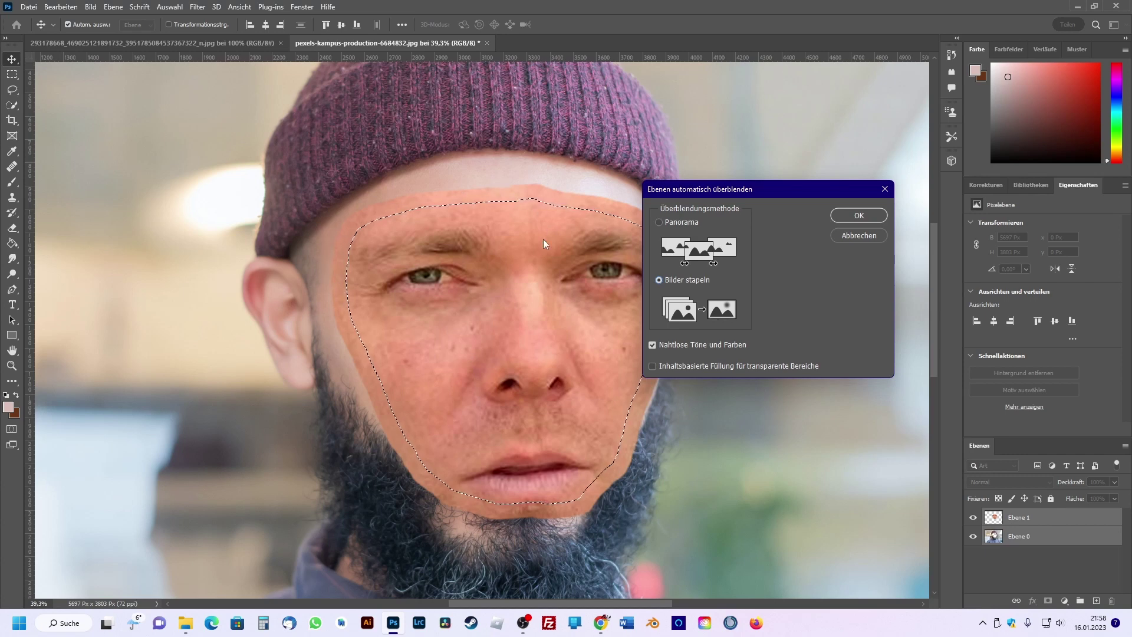
left_click(858, 216)
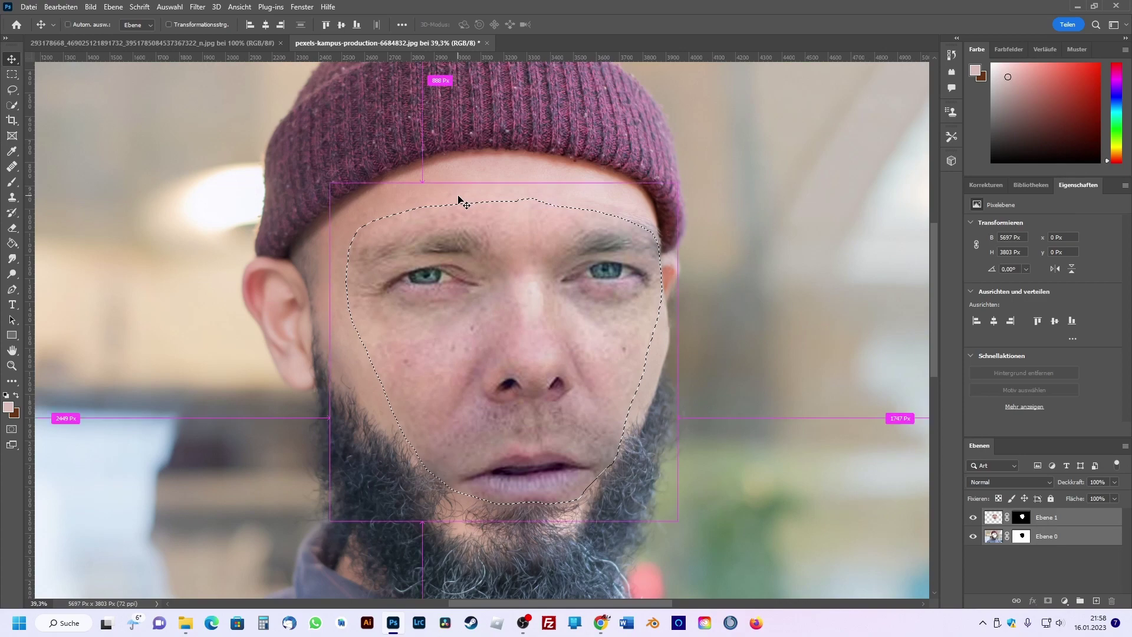
Deselect the face on the blond man's original photo and return to the blended portrait.
left_click_drag(459, 200, 495, 220)
scroll(699, 378, "down", 2)
scroll(698, 379, "down", 2)
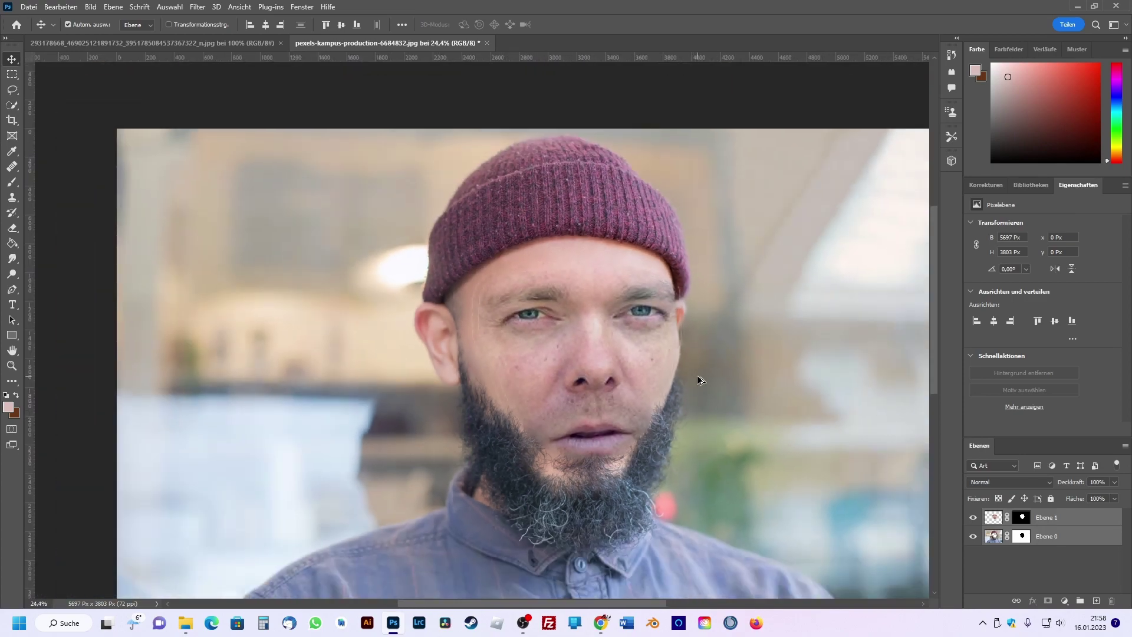
scroll(698, 378, "down", 2)
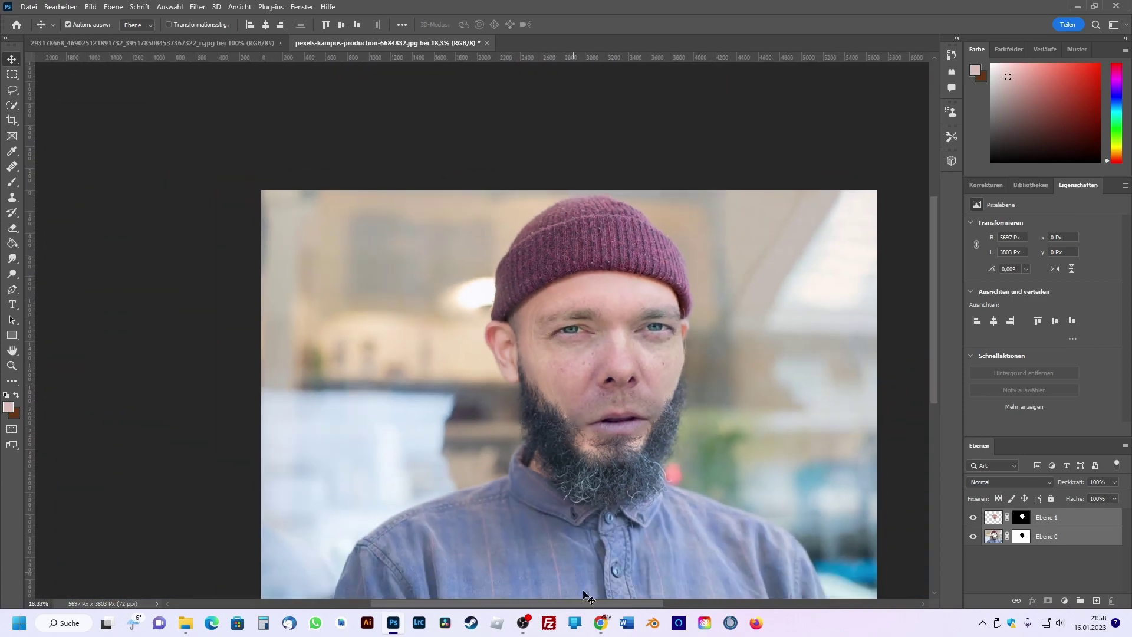
scroll(648, 448, "right", 5)
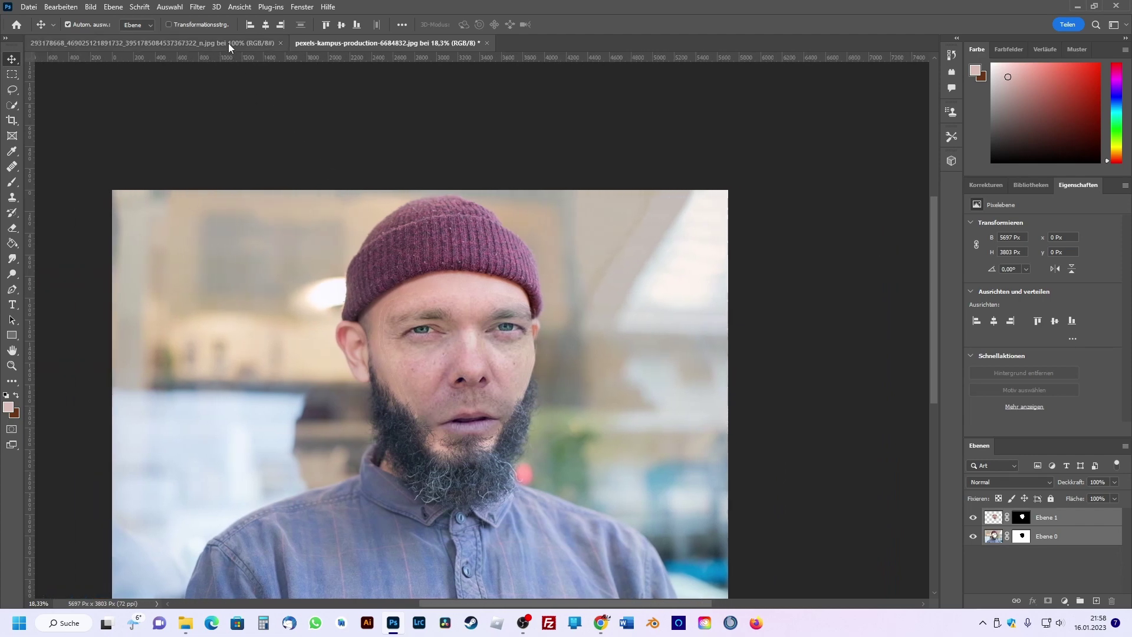
left_click(228, 43)
key("ctrl+d")
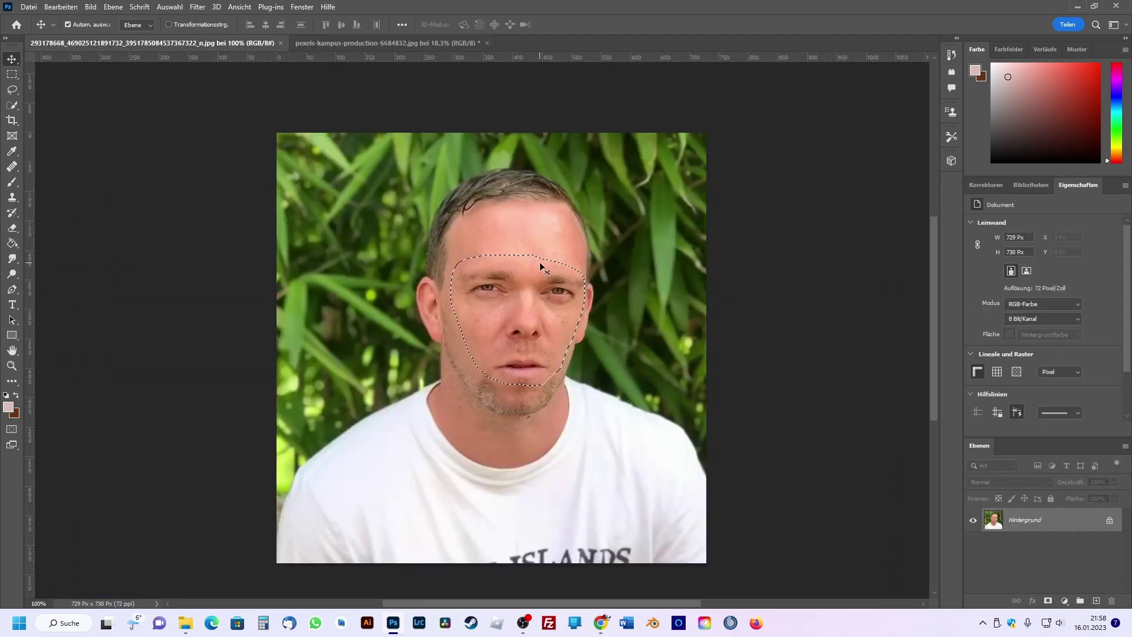
left_click(377, 44)
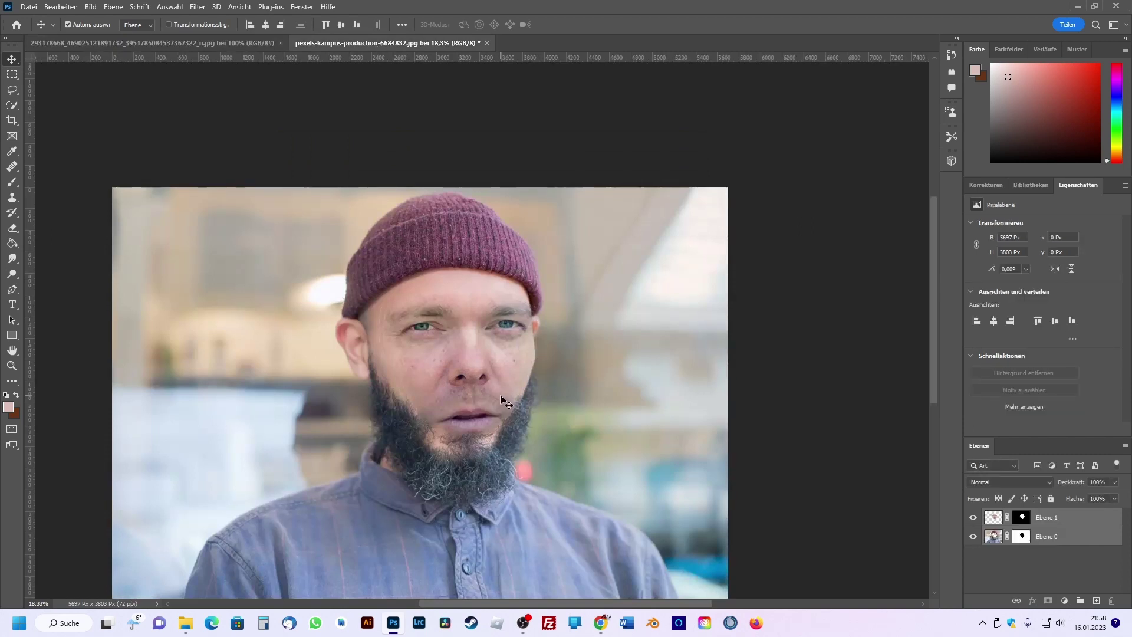
scroll(490, 401, "down", 2)
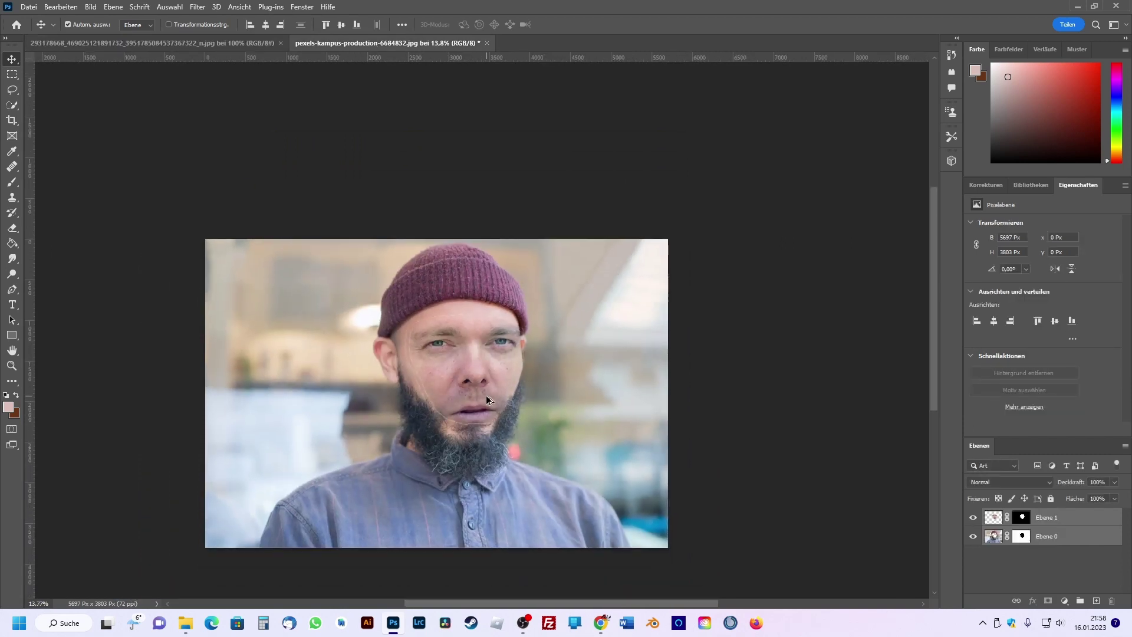
scroll(450, 338, "up", 3)
scroll(450, 339, "up", 2)
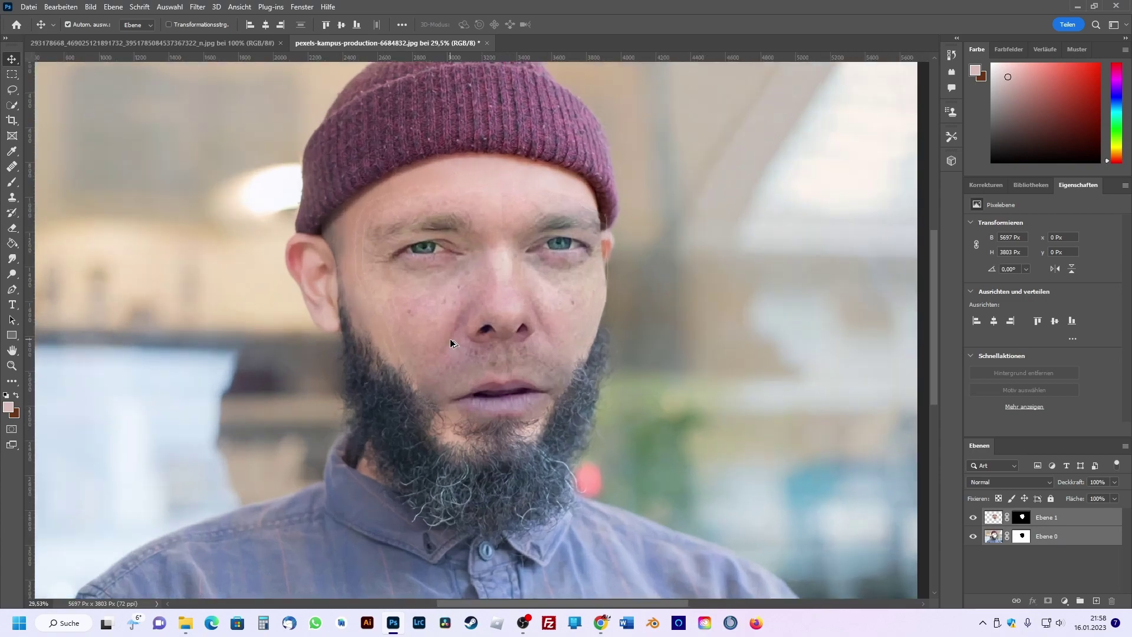
scroll(450, 338, "up", 1)
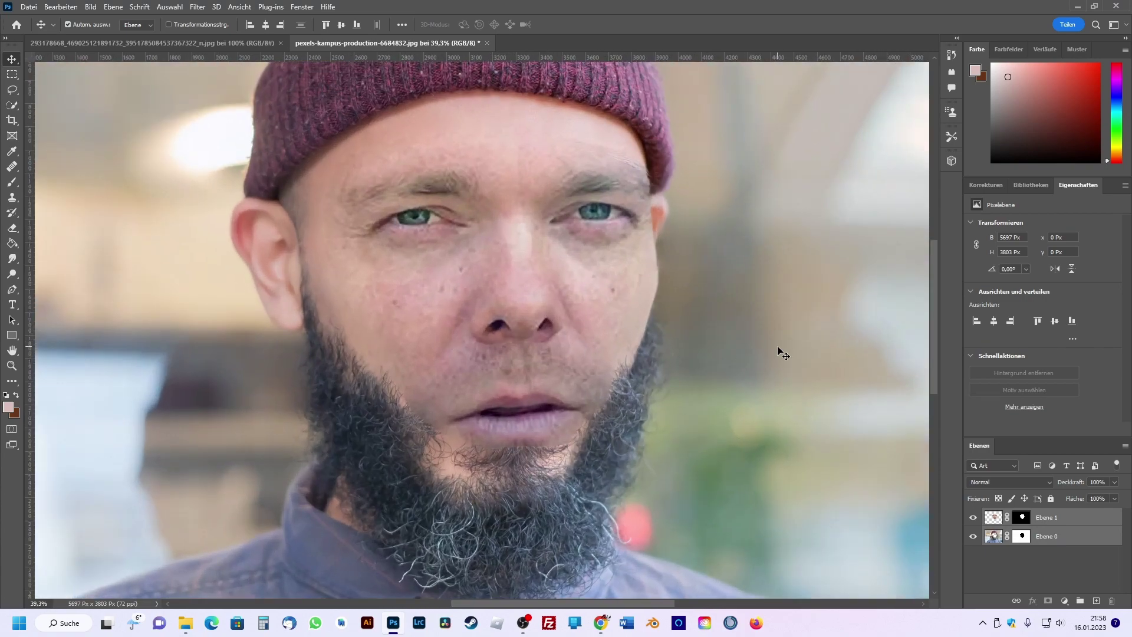
scroll(722, 330, "down", 1)
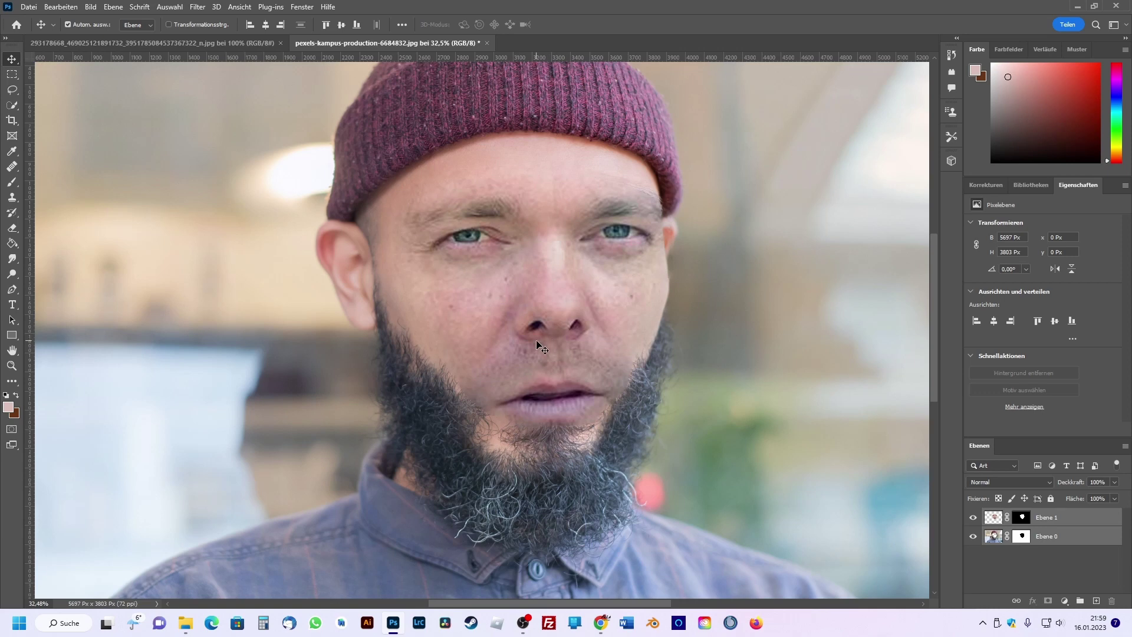
scroll(542, 348, "down", 3)
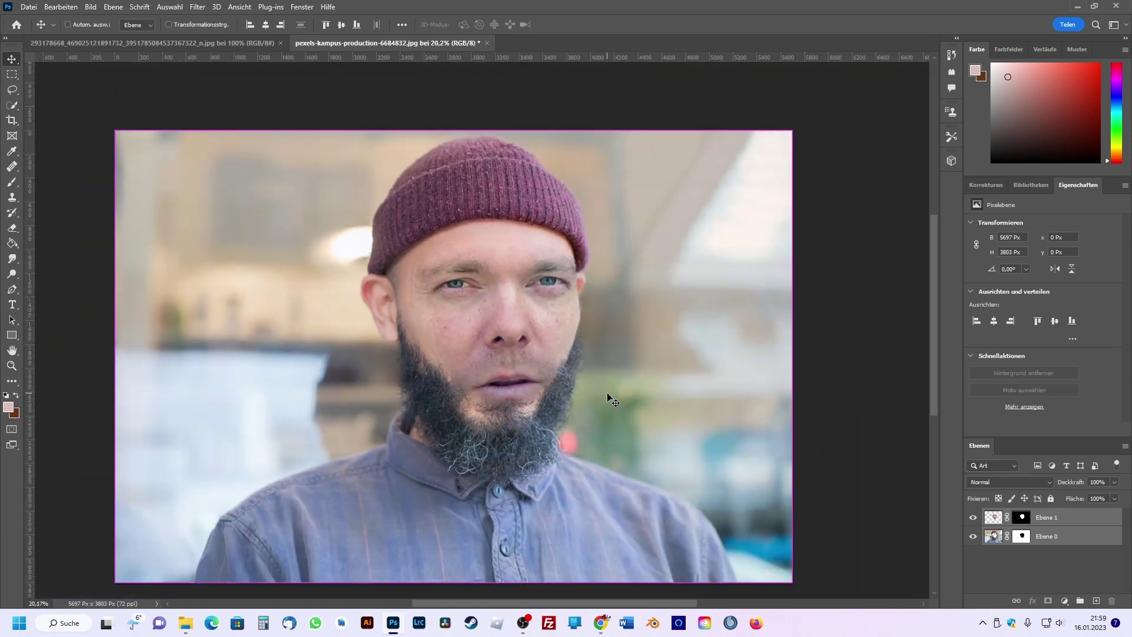